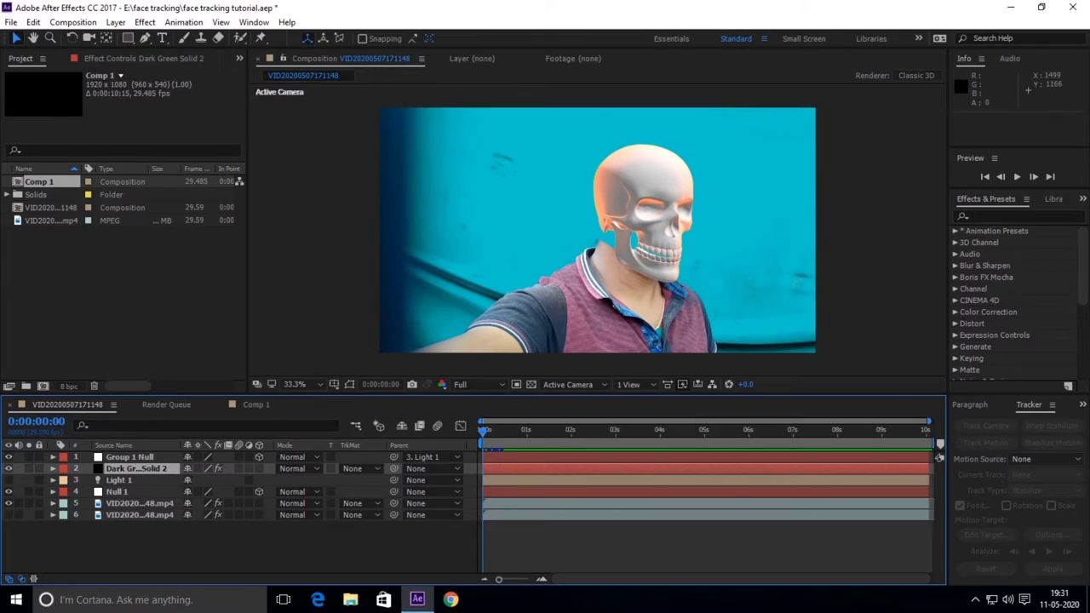
Step: Preview the finished skull and the raw selfie footage, then scrub to a front-facing frame
key("space")
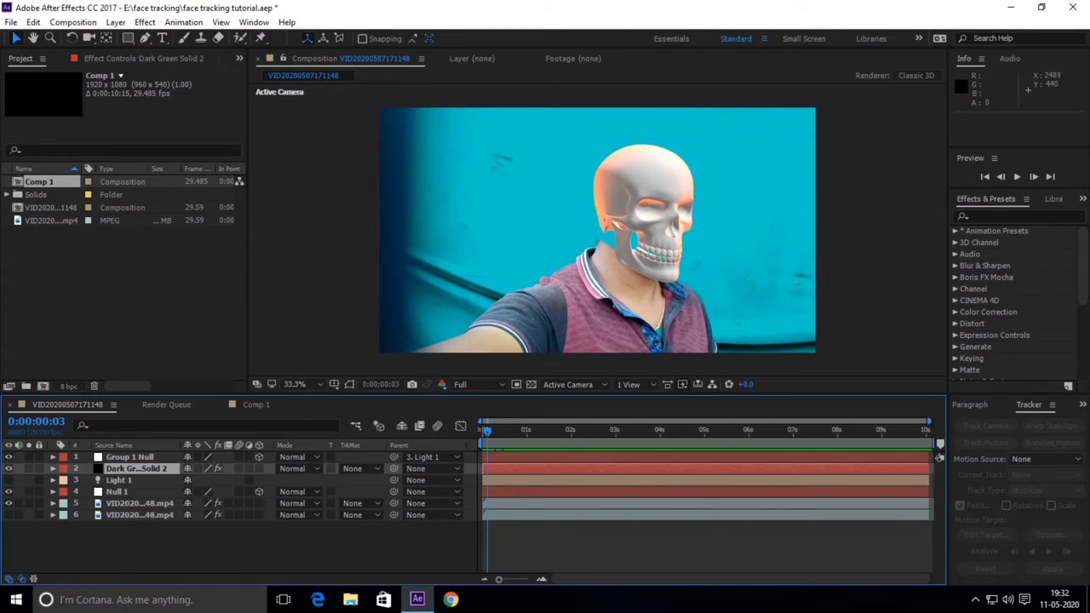
left_click(1017, 176)
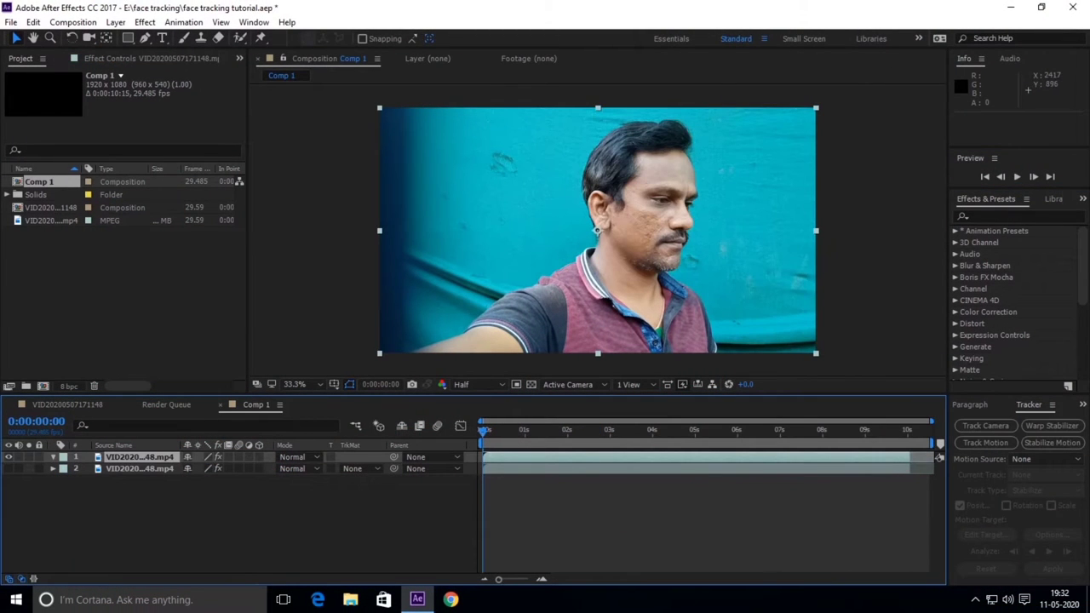
left_click(1016, 176)
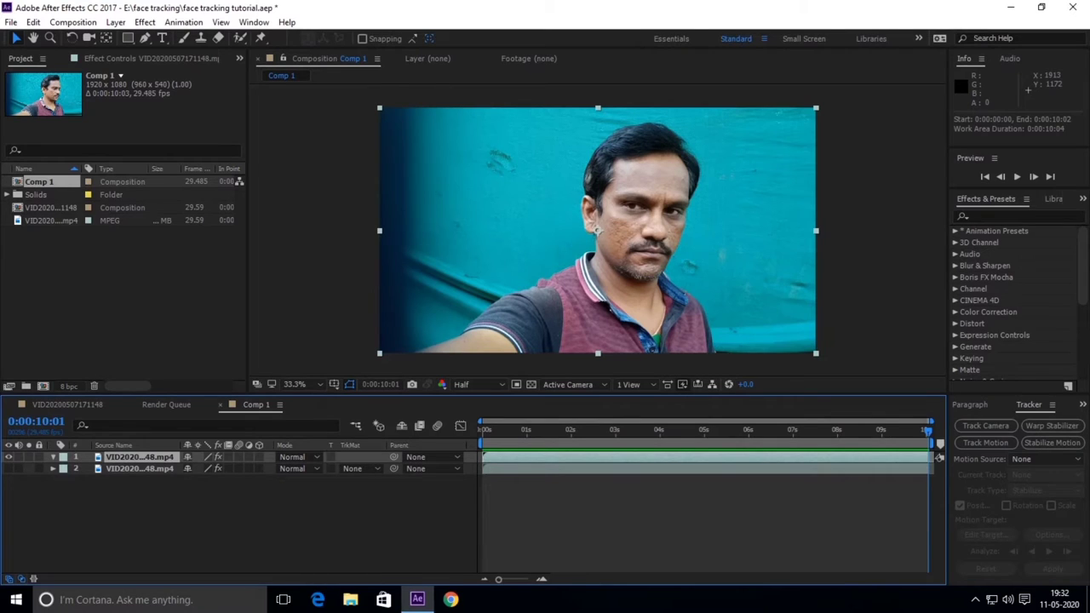
mouse_move(926, 429)
left_mouse_down()
mouse_move(583, 429)
mouse_move(601, 429)
left_mouse_up()
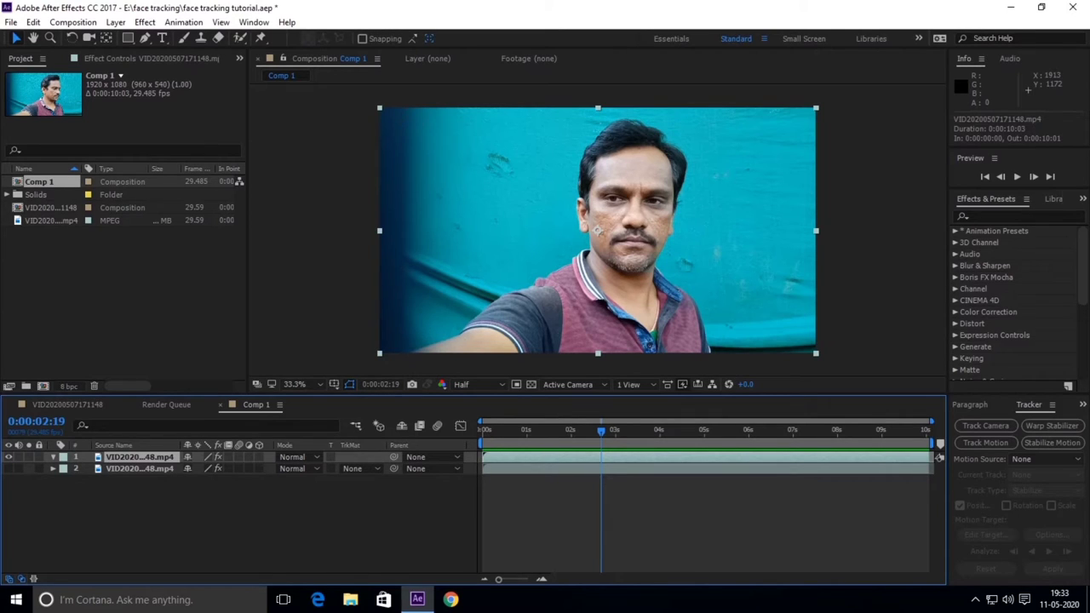
Step: Check the second layer's face mask, return to the top layer, and choose the Ellipse Tool
key("ctrl+Down")
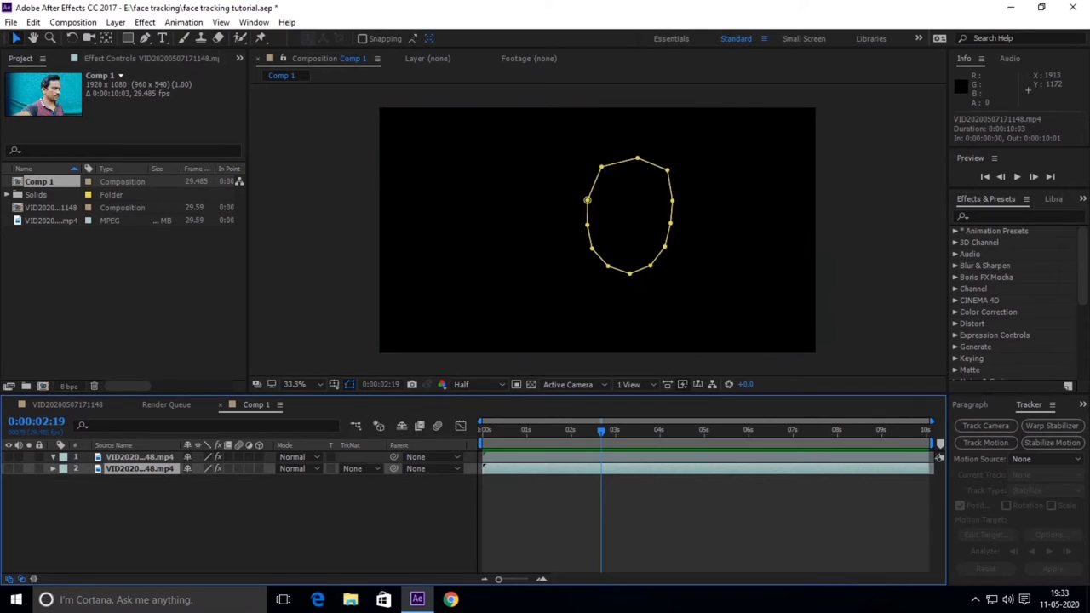
key("ctrl+Up")
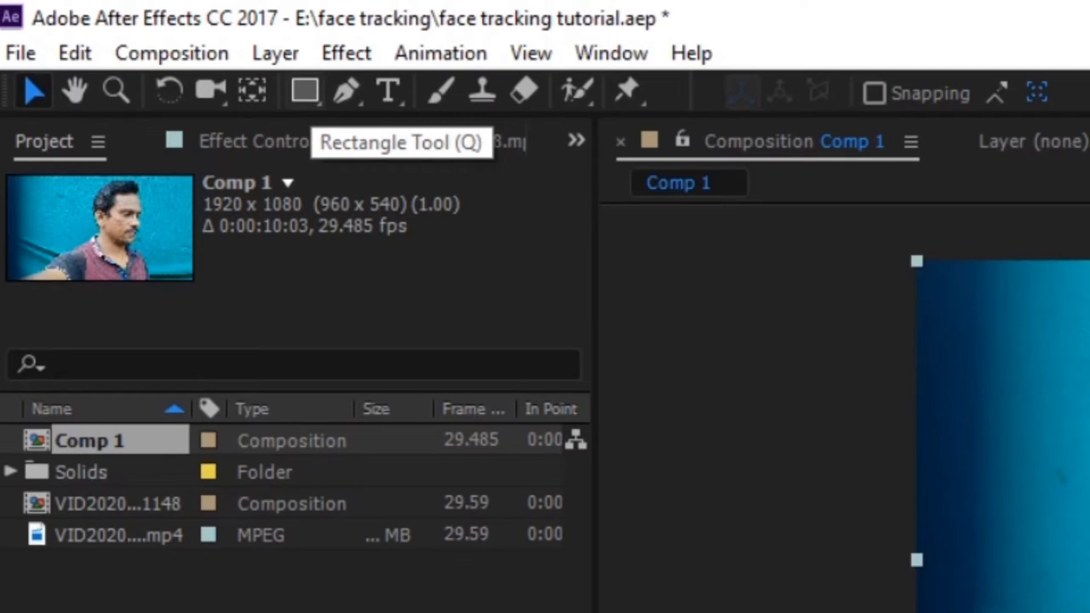
left_click(305, 90)
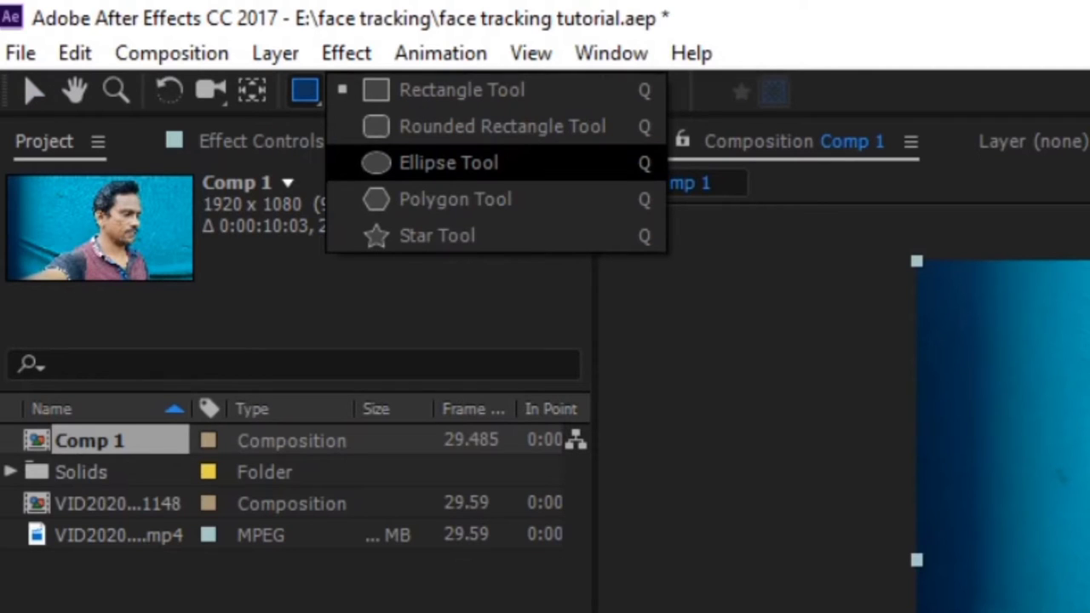
left_click(449, 163)
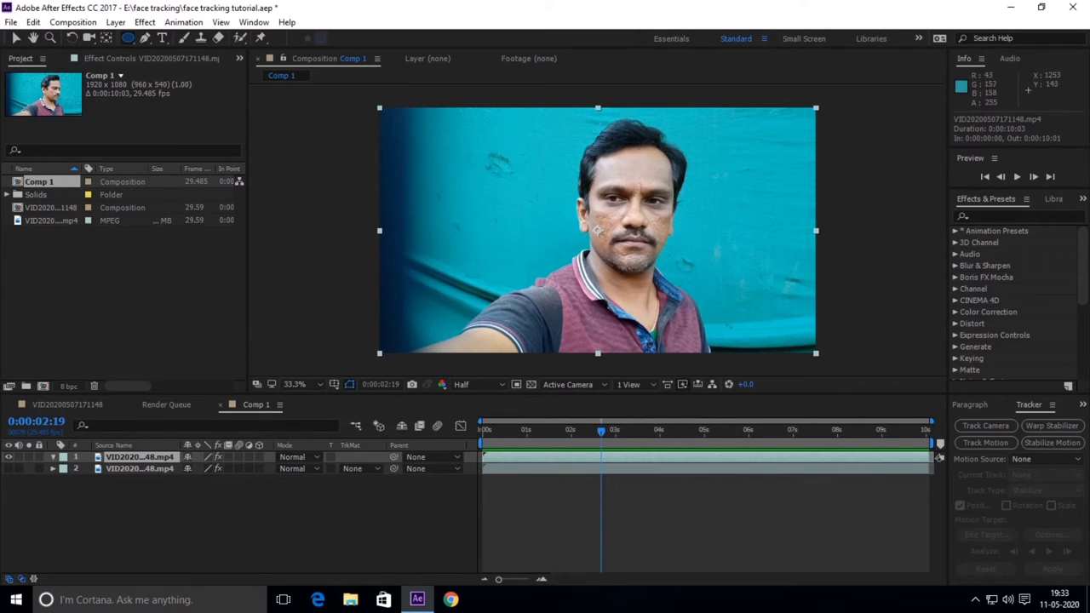
Step: Draw an oval mask over the man's face, widen its left edge, and nudge it into place
mouse_move(667, 136)
left_mouse_down()
mouse_move(628, 240)
mouse_move(593, 284)
mouse_move(587, 275)
left_mouse_up()
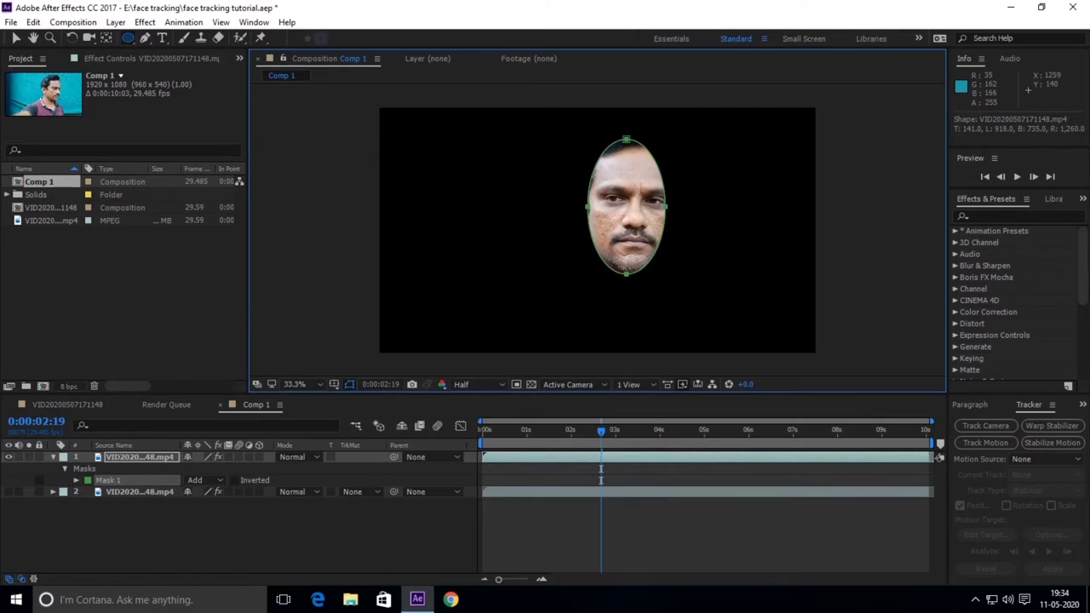
left_click_drag(587, 274, 579, 274)
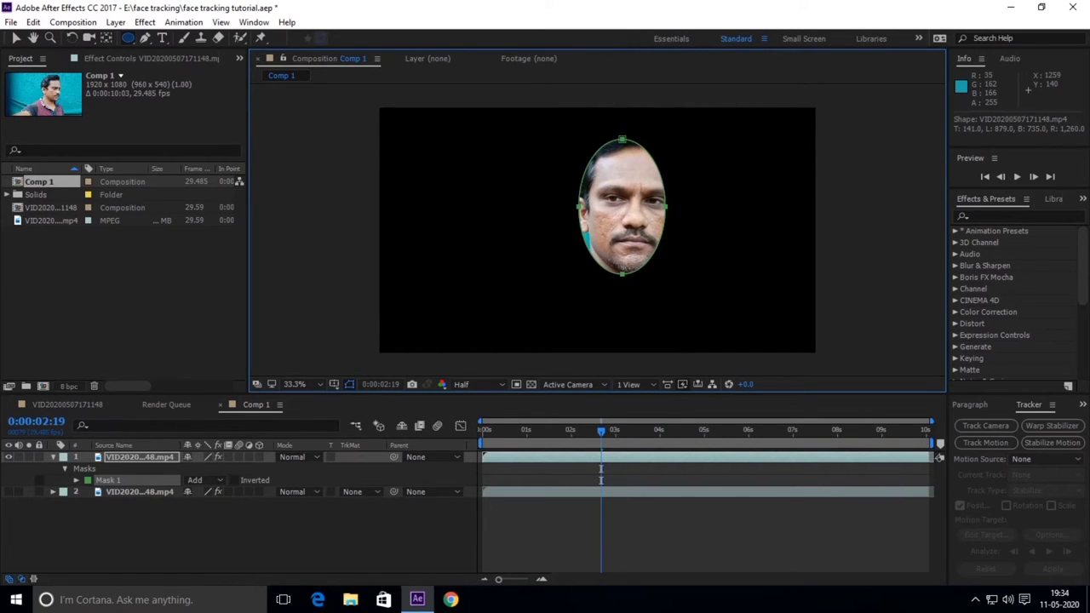
left_click_drag(579, 274, 576, 271)
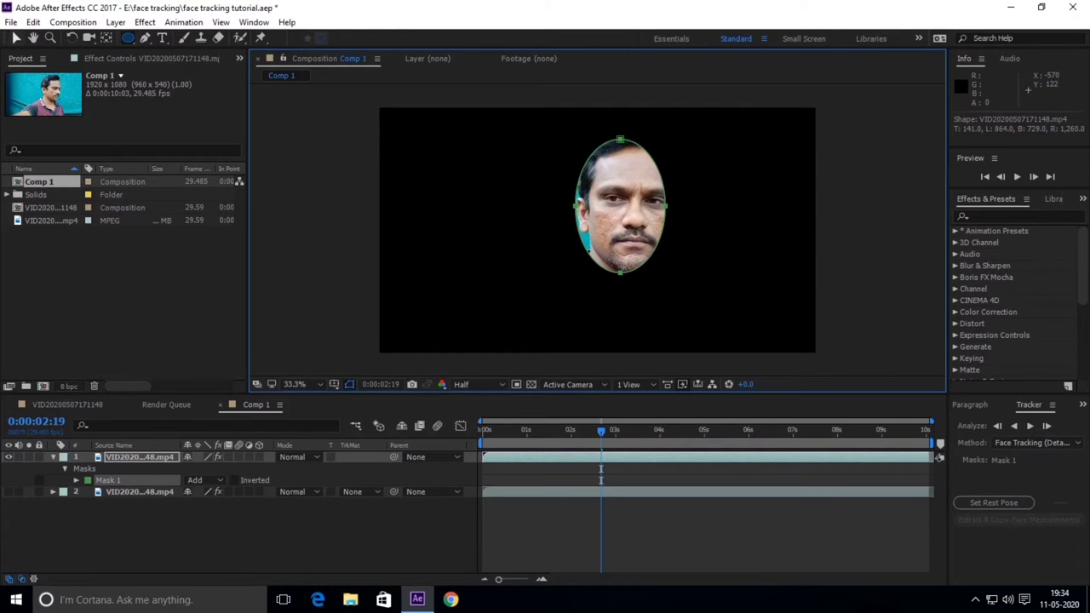
left_click(15, 38)
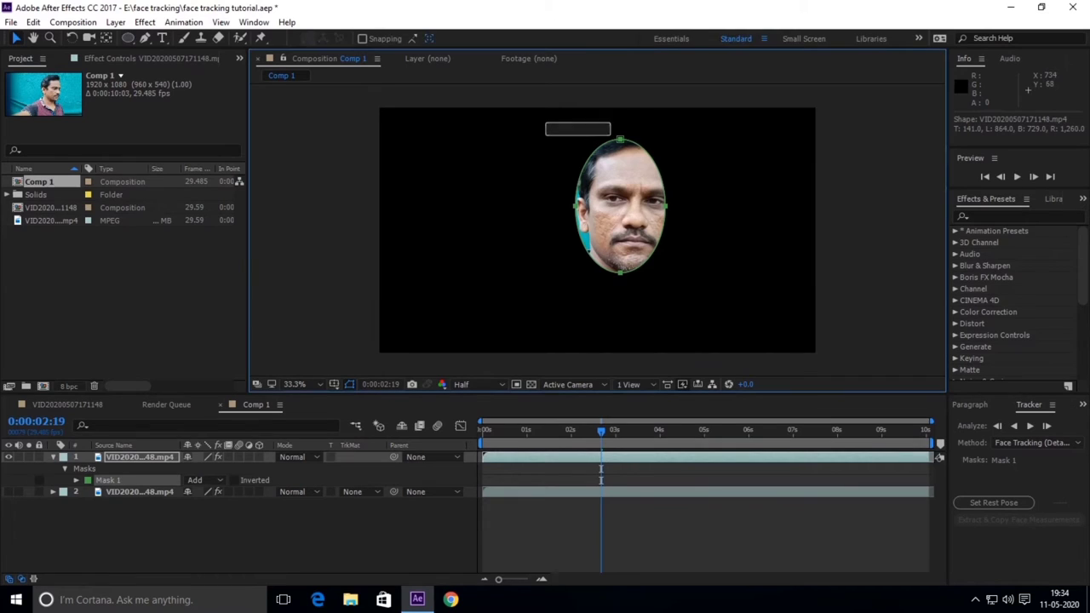
left_click_drag(546, 121, 705, 296)
left_click_drag(620, 205, 629, 203)
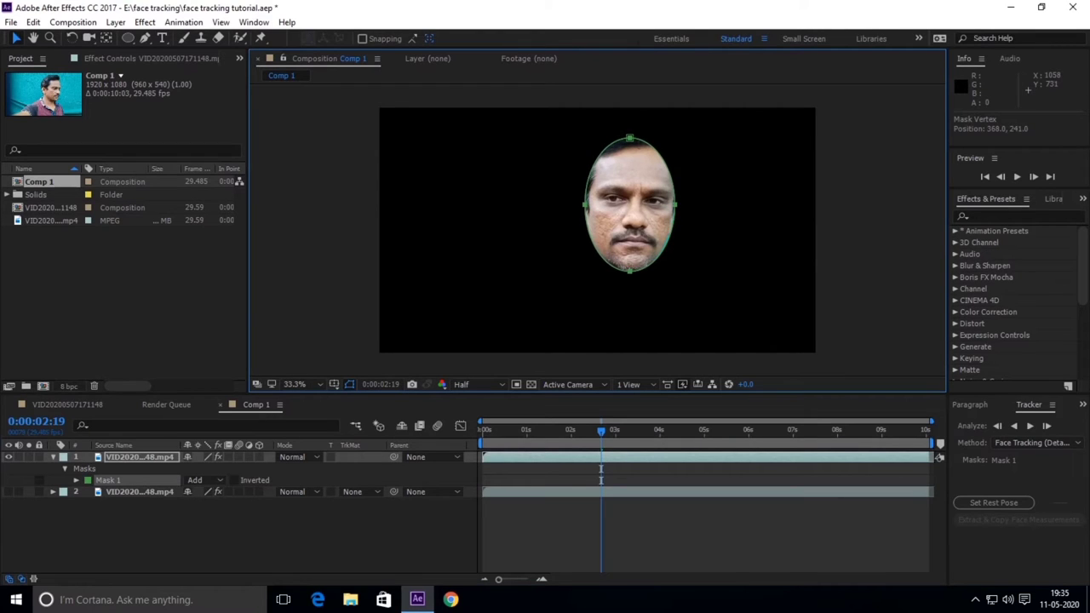
left_click_drag(629, 203, 629, 205)
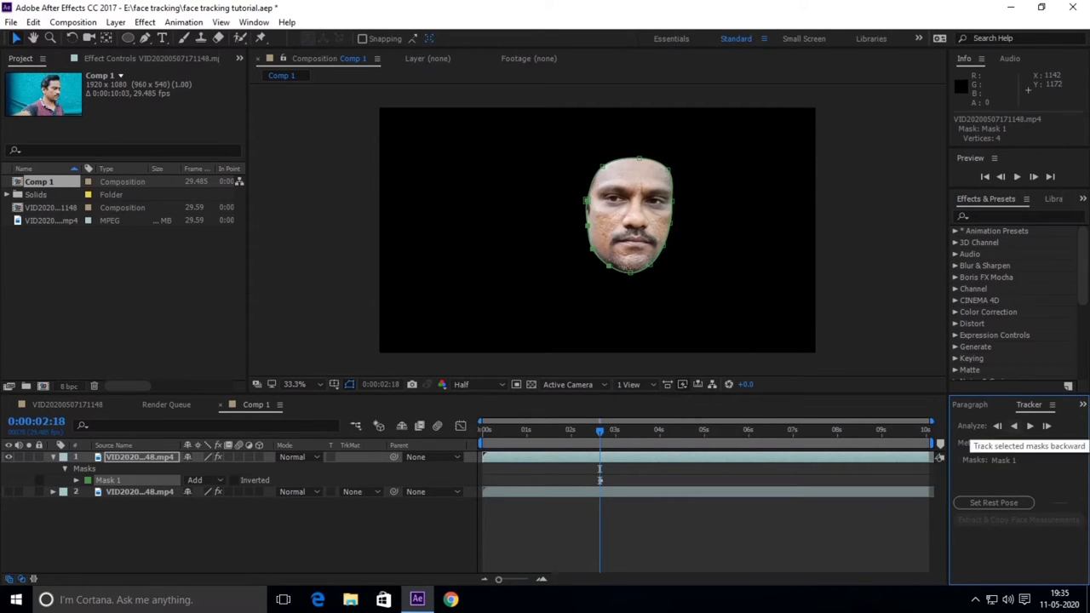
Step: Track Mask 1 backward, then check the keyframes frame by frame around 0:00:02:19
left_click(1013, 426)
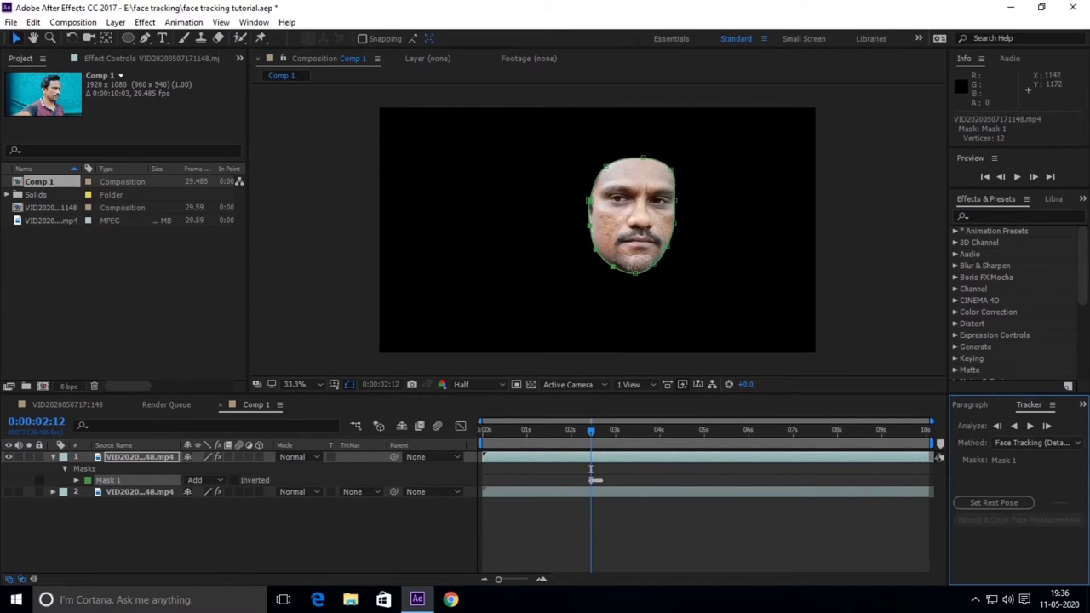
left_click_drag(590, 469, 601, 469)
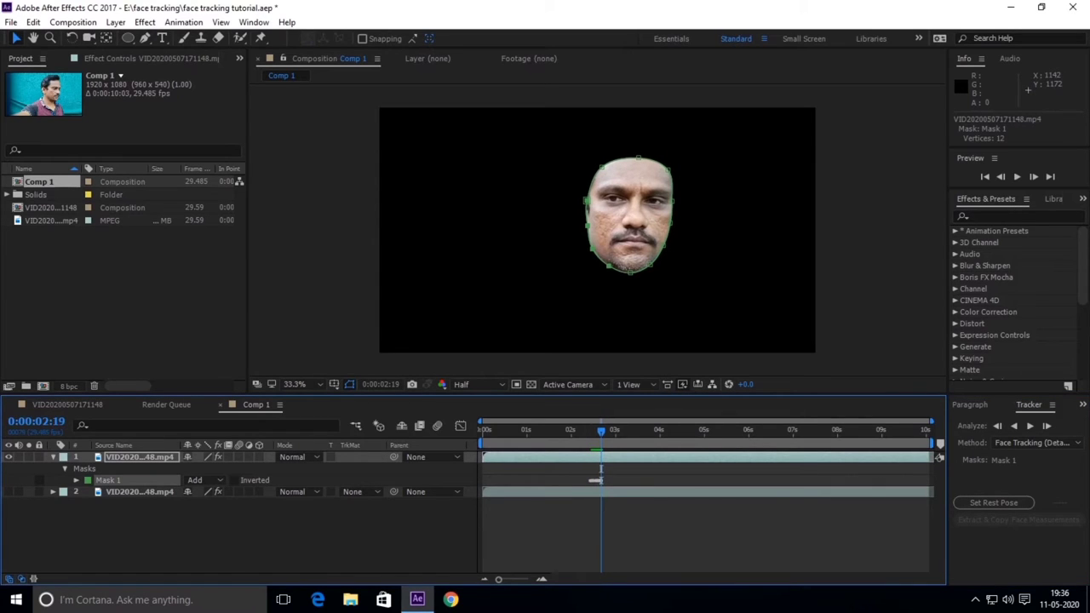
key("equal")
key("equal")
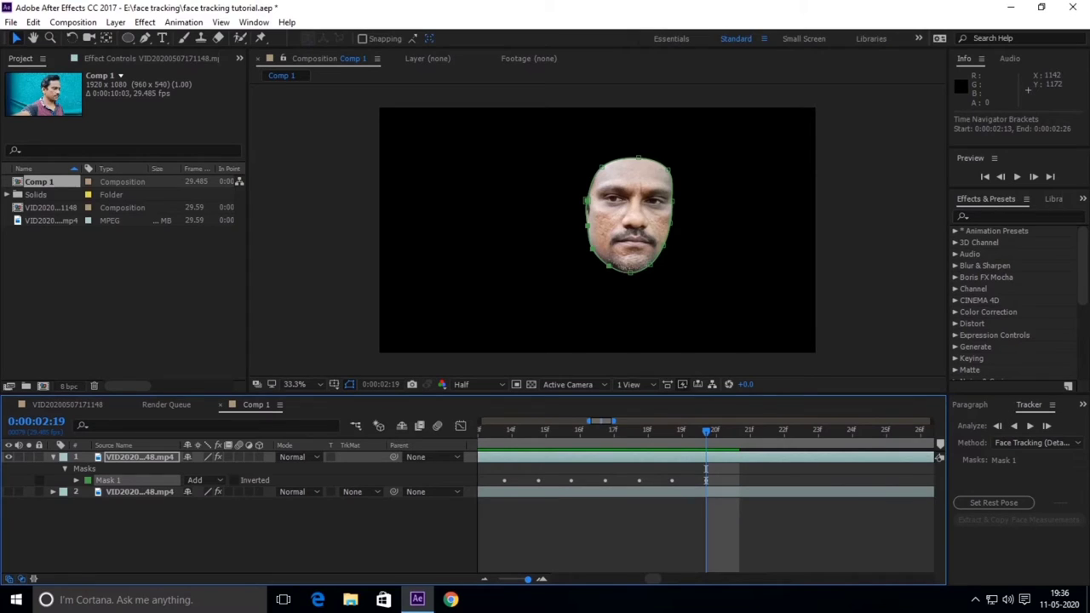
mouse_move(705, 468)
left_mouse_down()
mouse_move(672, 469)
mouse_move(706, 468)
left_mouse_up()
key("semicolon")
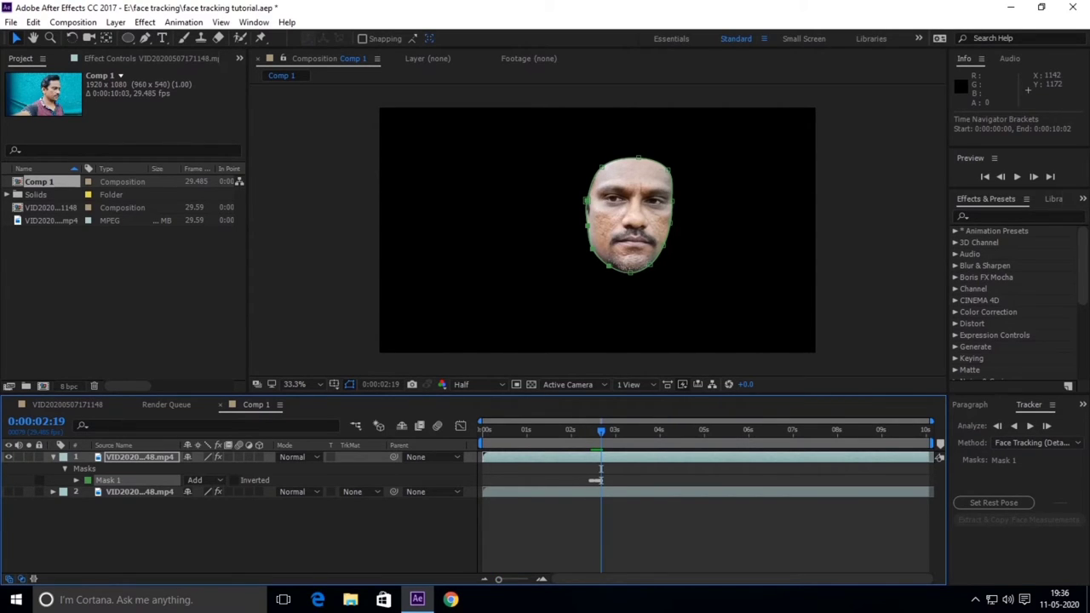
left_click(600, 469)
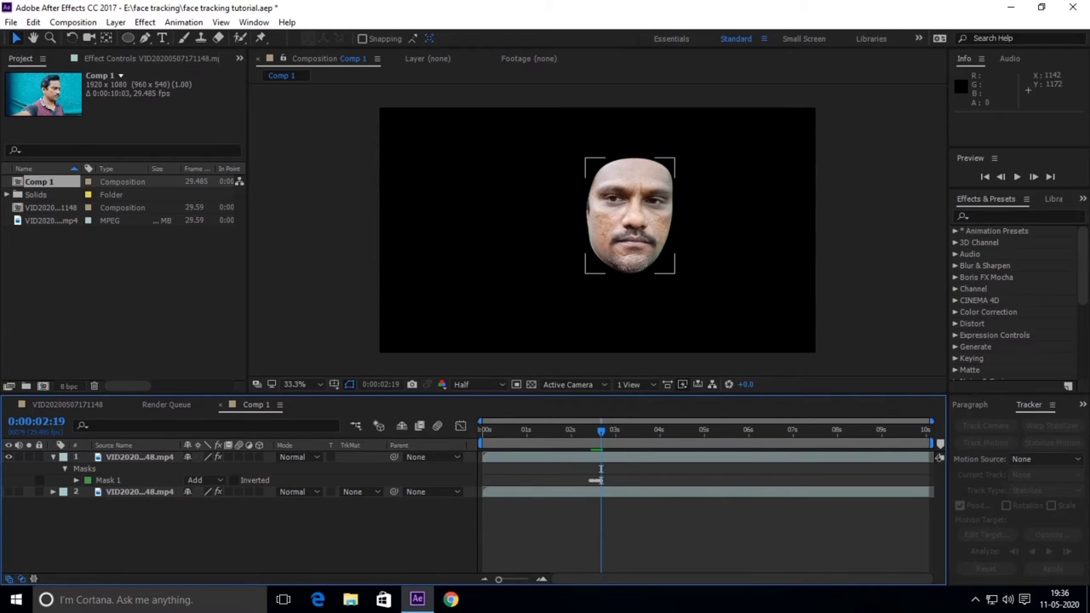
Step: Collapse the top layer's masks, make layer 2 visible, and show its Face Track Points effect
key("ctrl+Down")
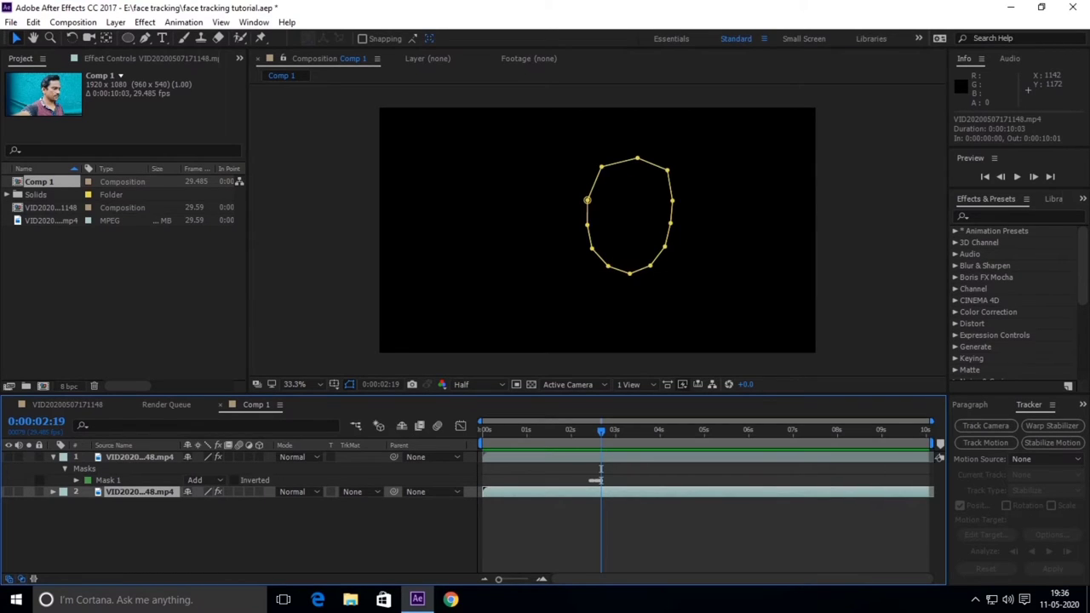
key("m")
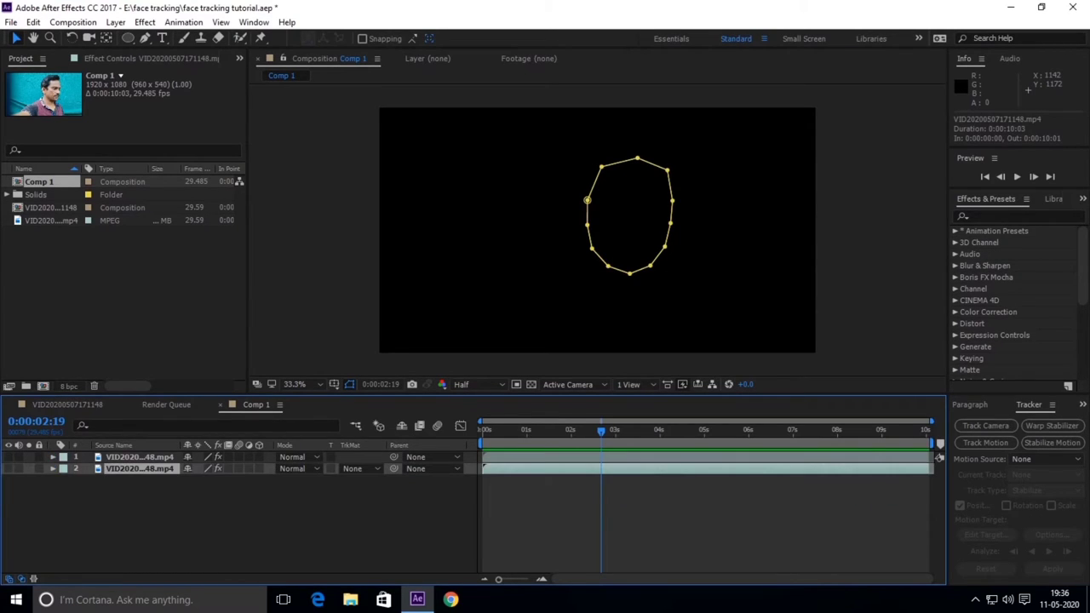
left_click(8, 469)
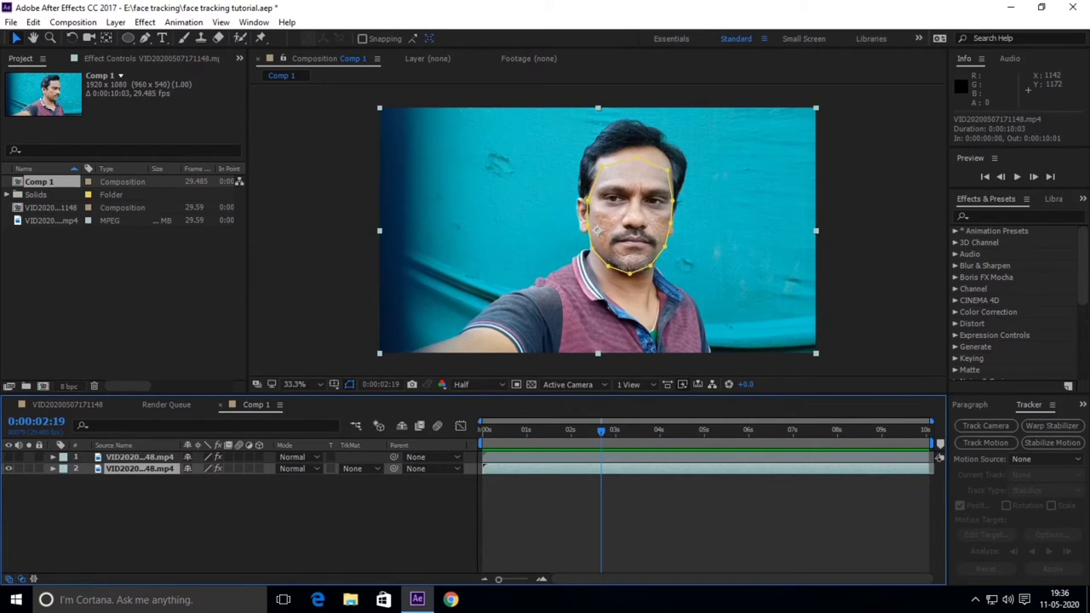
key("F3")
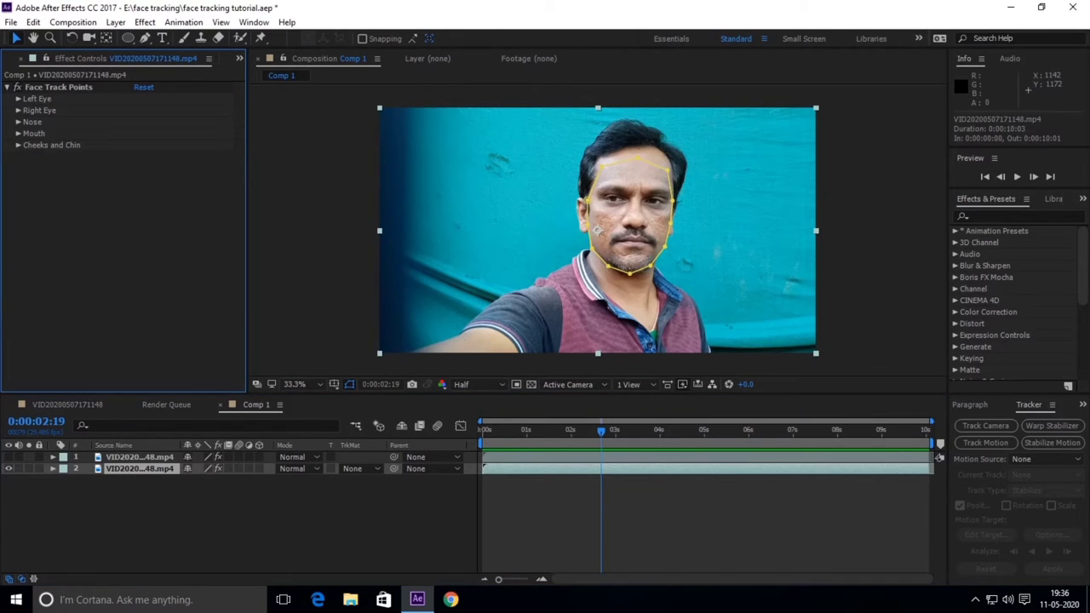
Step: Reselect layer 2 to display its face track points, zooming to 100% then back to 50%
left_click(939, 457)
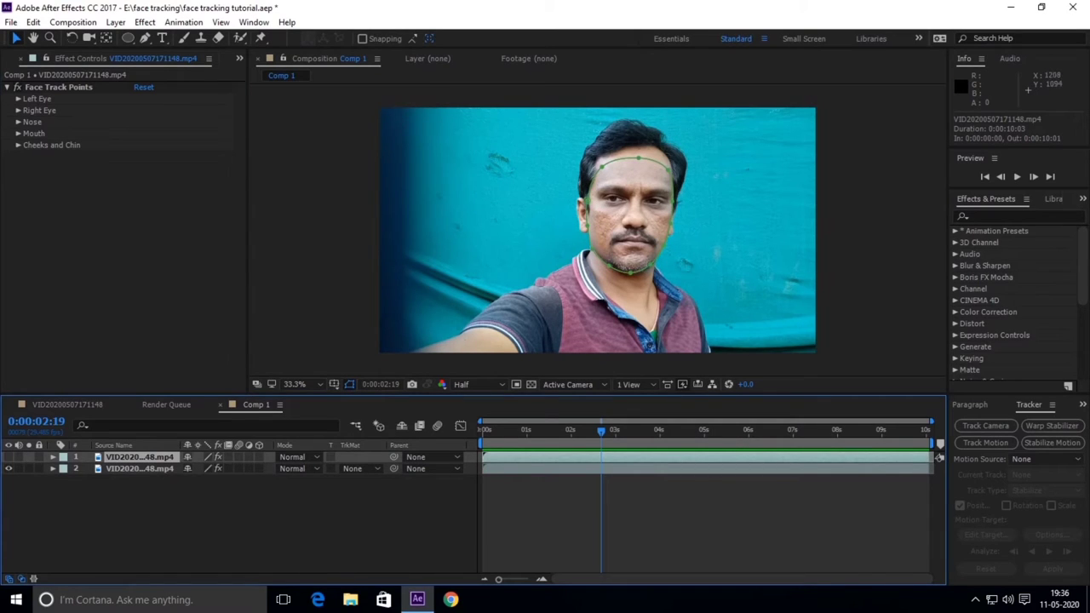
key("ctrl+Down")
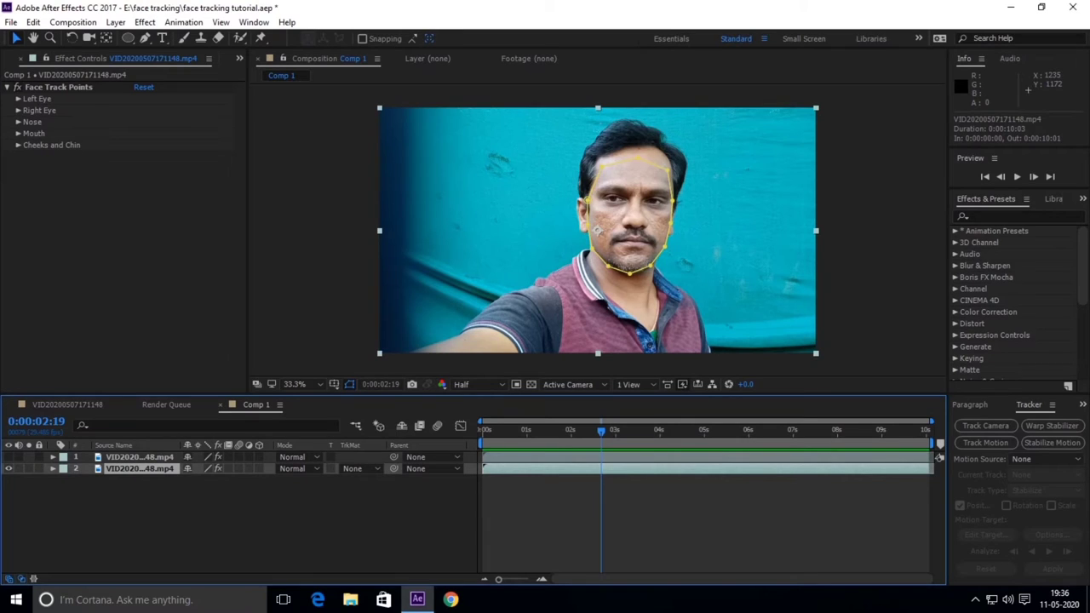
key("F3")
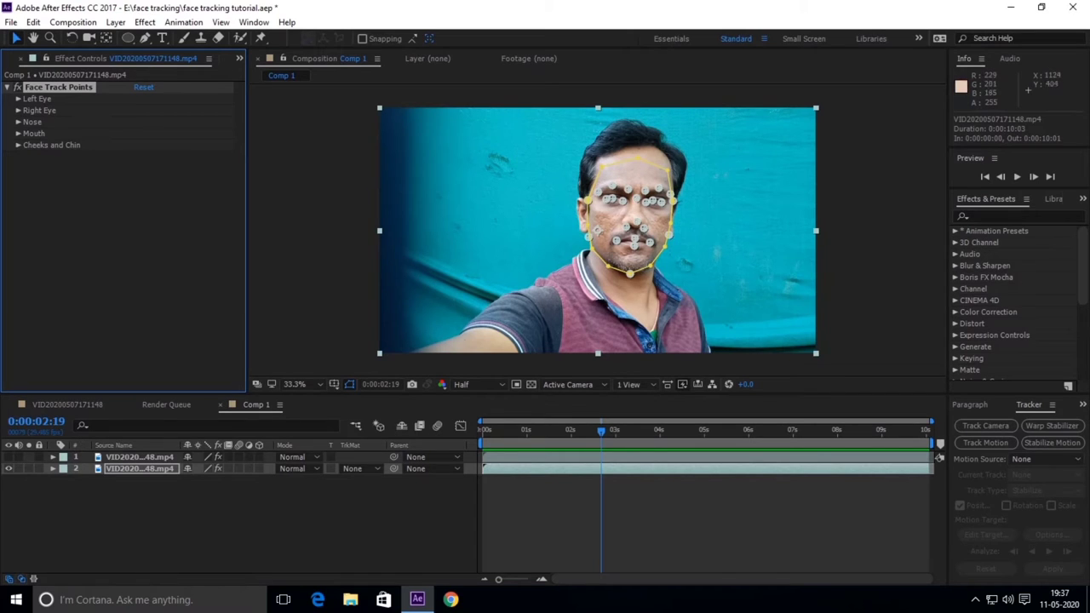
key("slash")
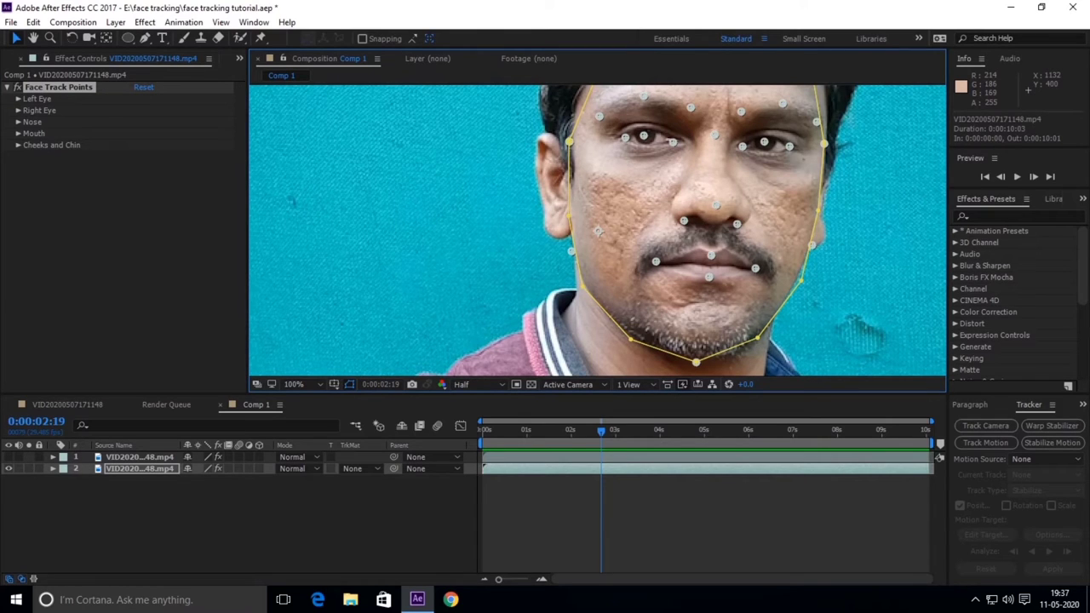
key("comma")
key("comma")
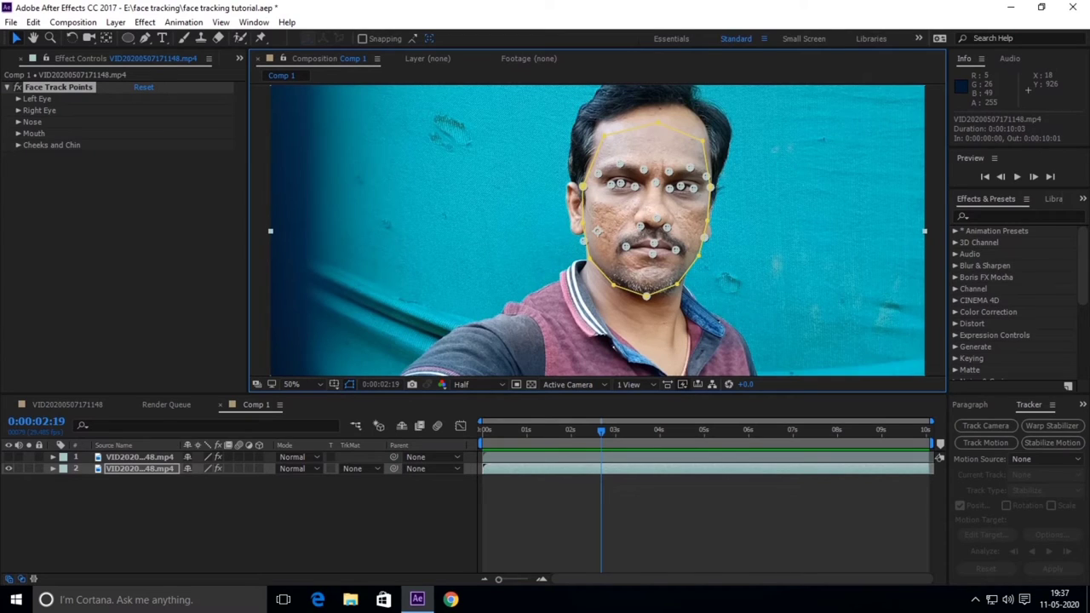
Step: Add a Null Object layer (Null 2) and reselect the face-tracked selfie clip
left_click(116, 21)
mouse_move(136, 37)
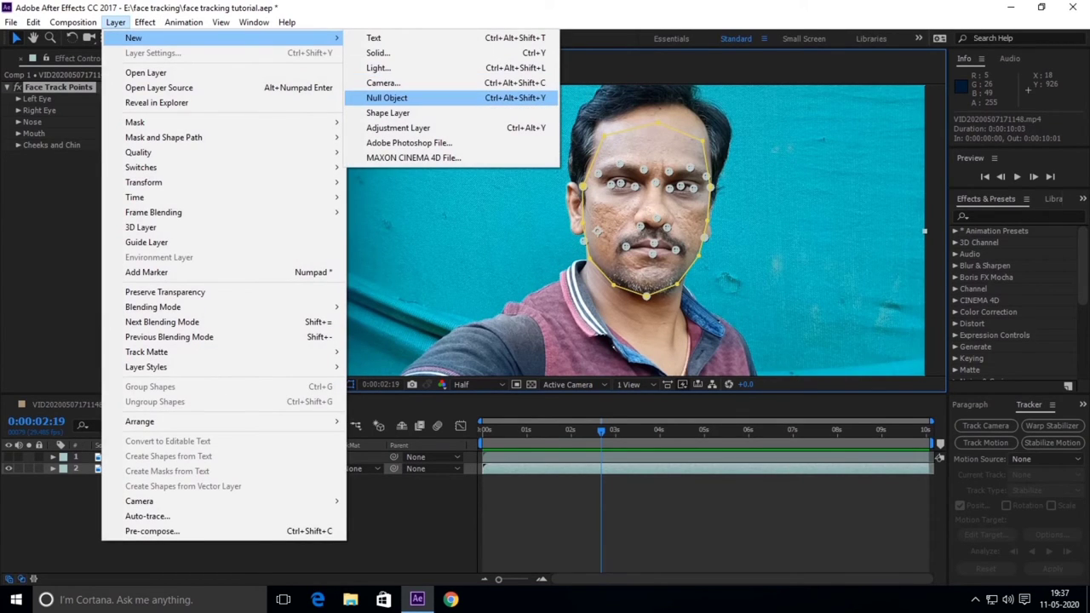
left_click(387, 97)
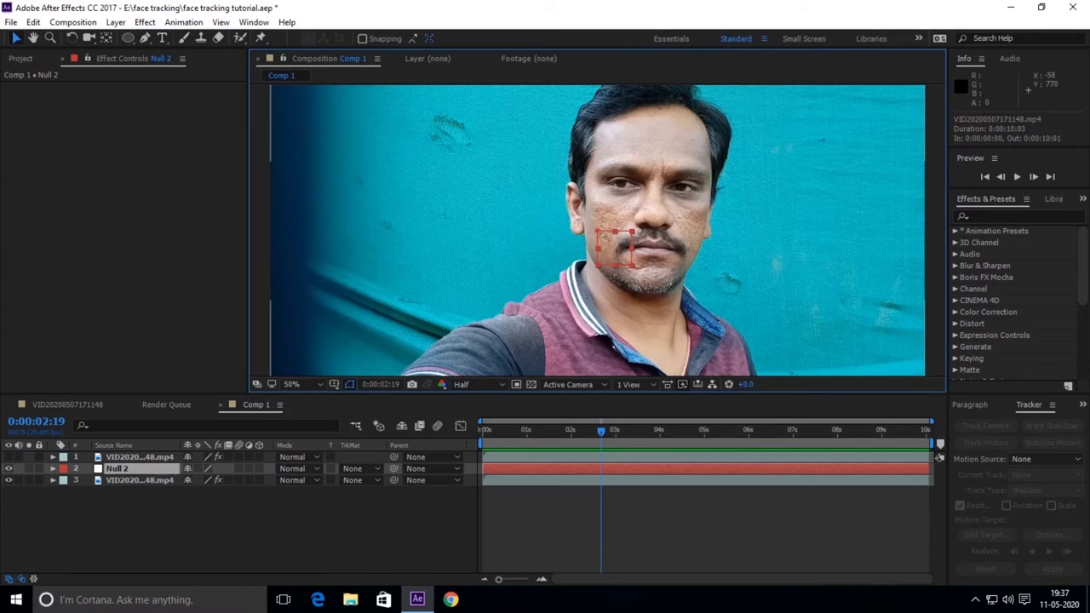
left_click(140, 480)
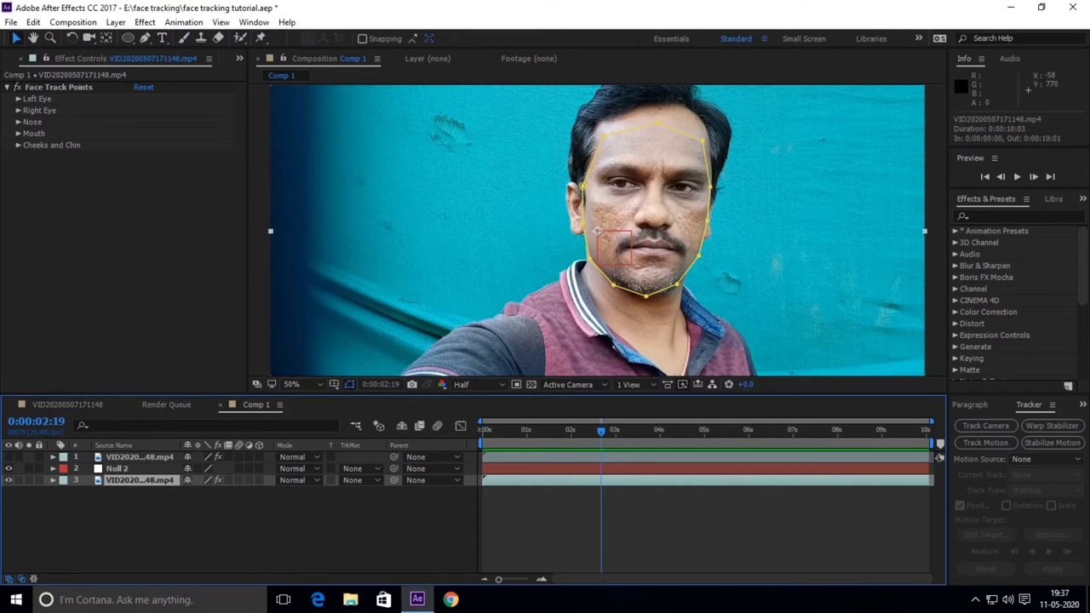
Step: Copy the 299 Nose Bridge keyframes from the clip's Face Track Points effect
key("u")
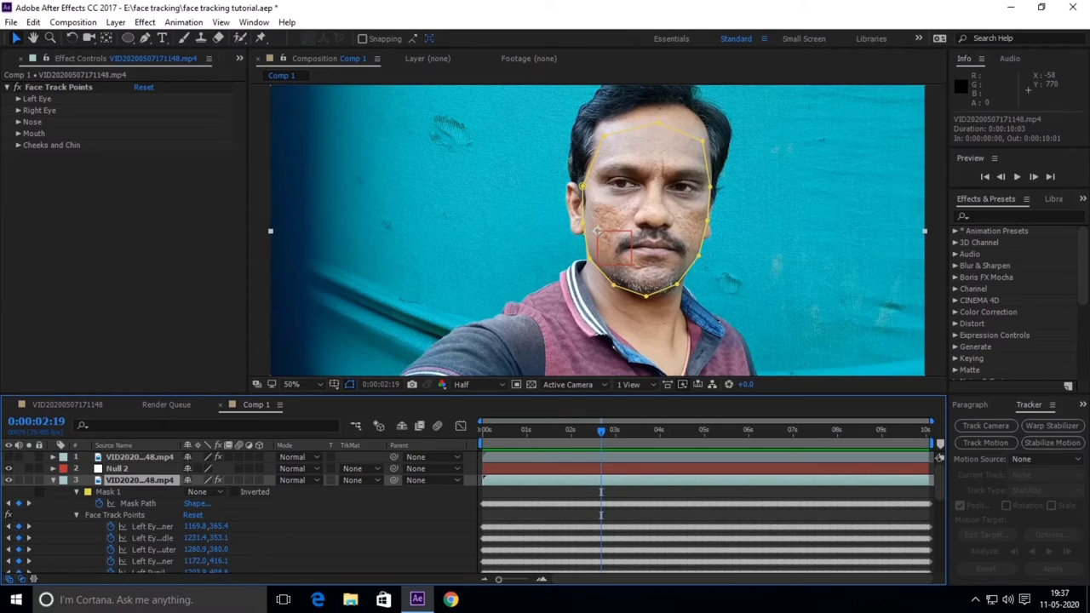
scroll(939, 457, "down", 1)
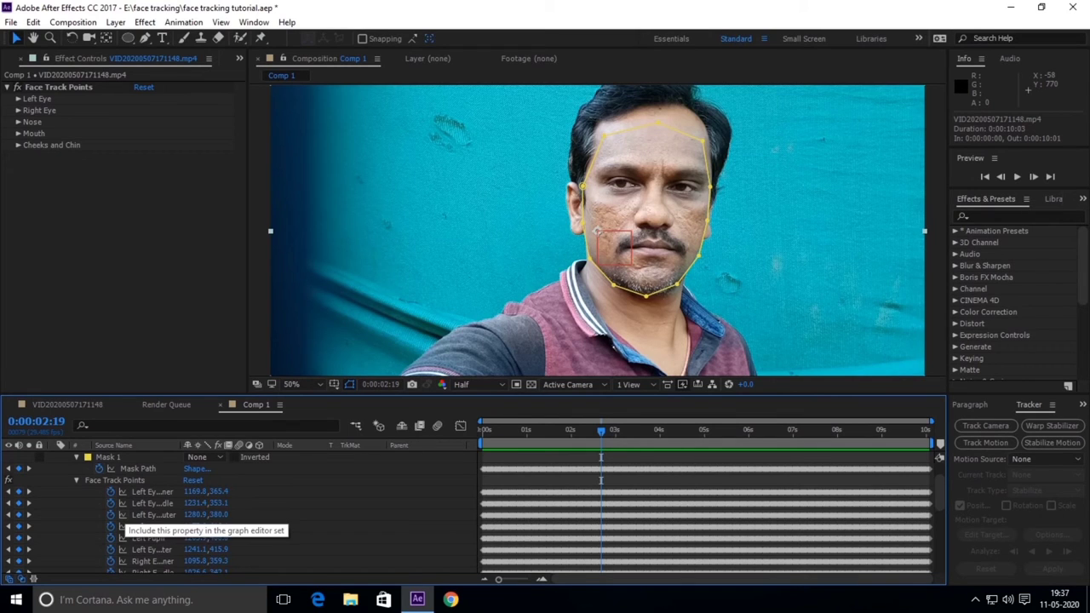
left_click(58, 87)
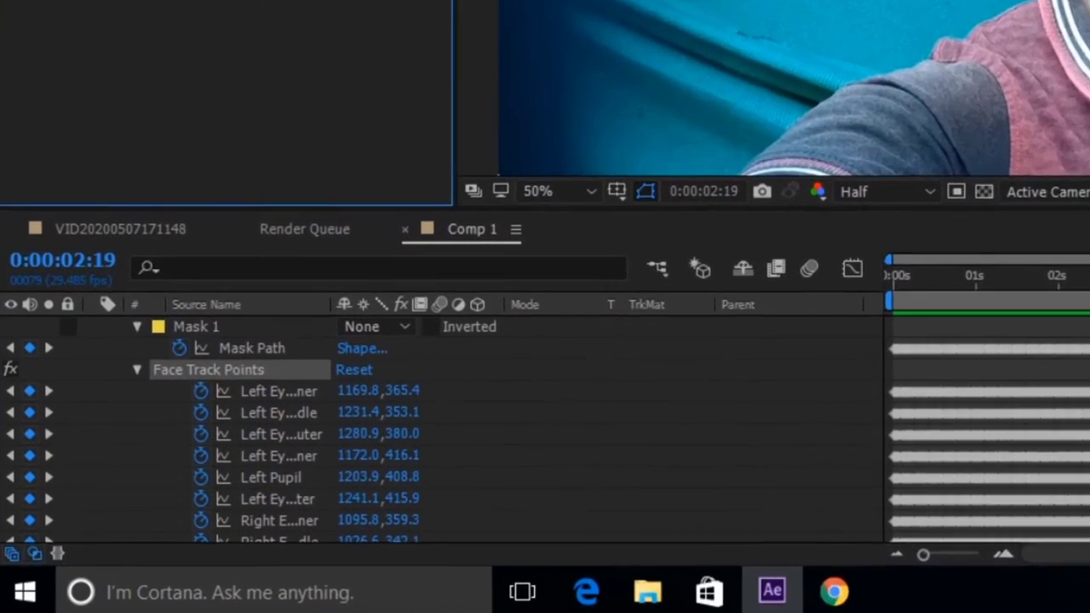
scroll(545, 384, "down", 1)
scroll(545, 383, "down", 1)
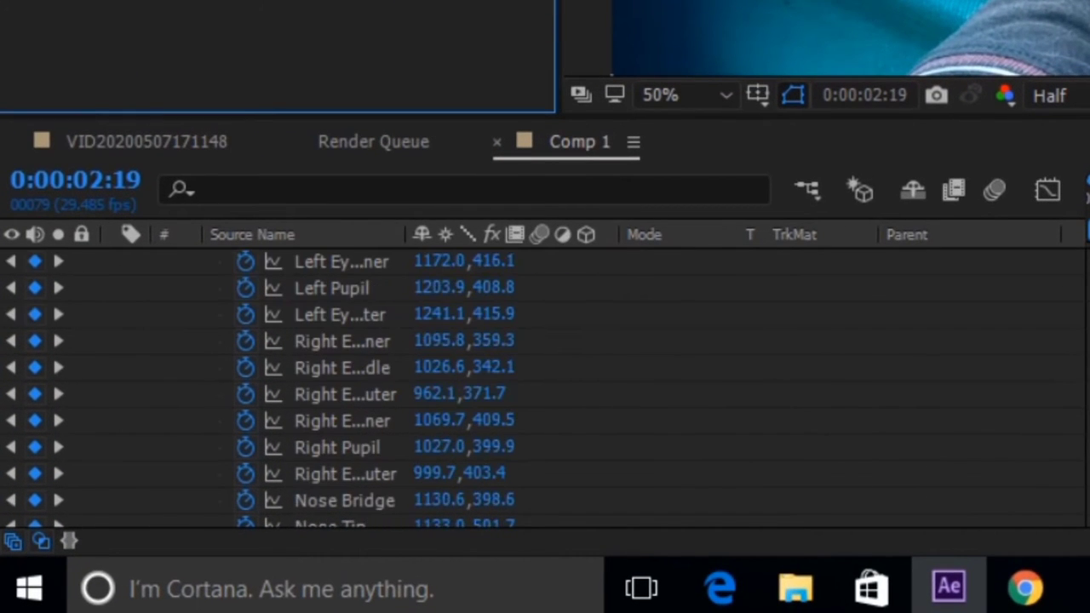
scroll(545, 383, "down", 1)
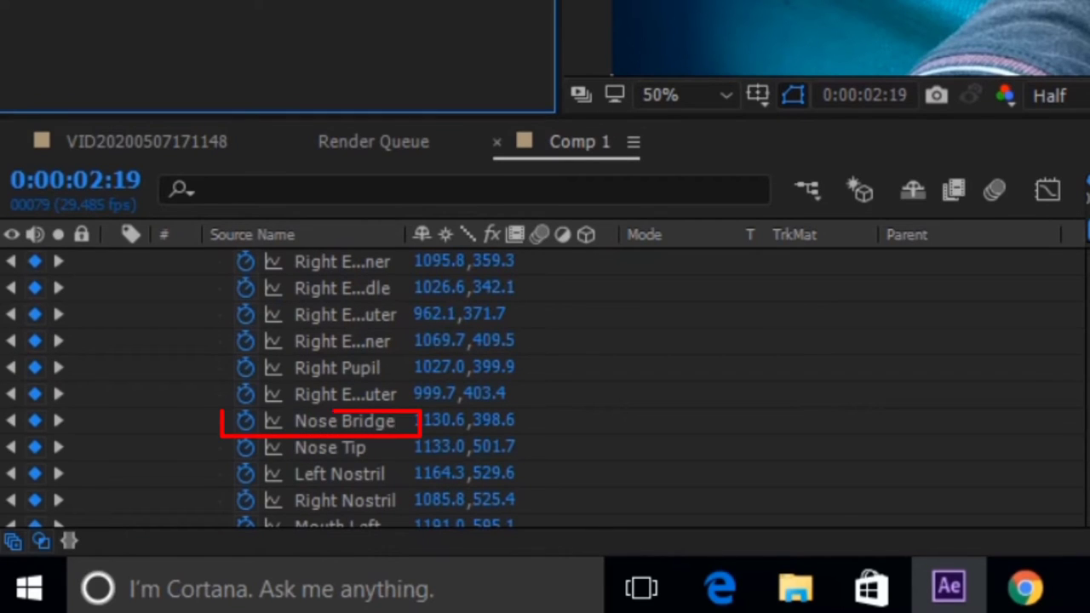
left_click(344, 421)
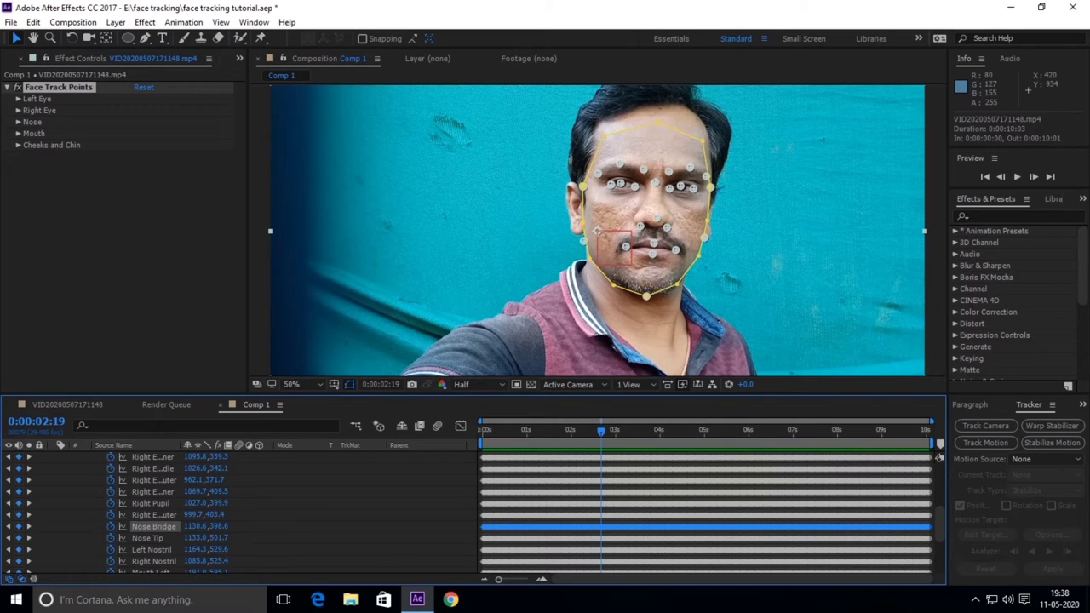
left_click(34, 23)
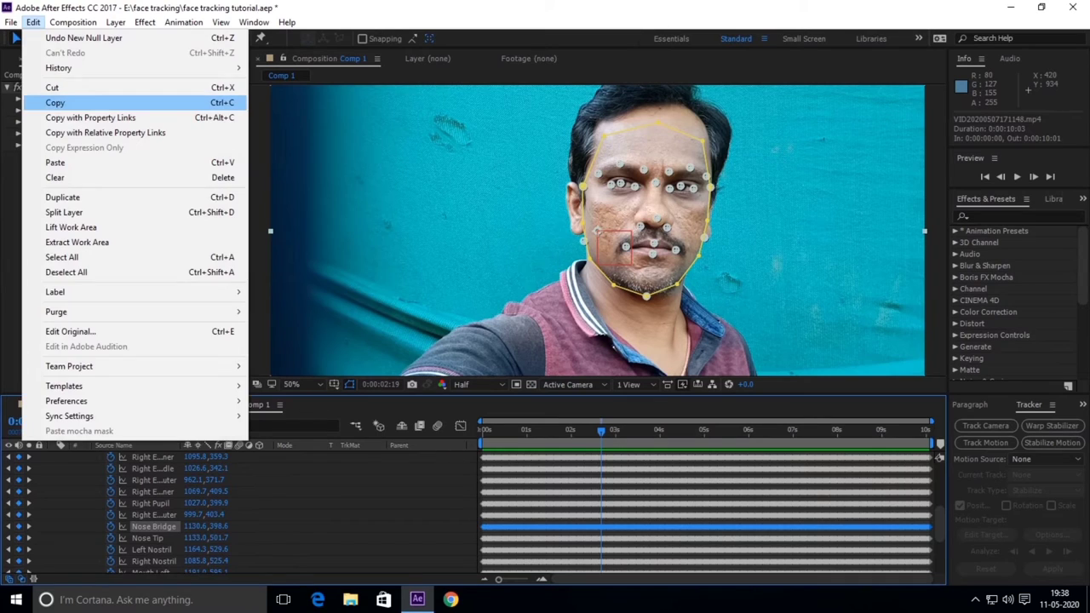
left_click(55, 102)
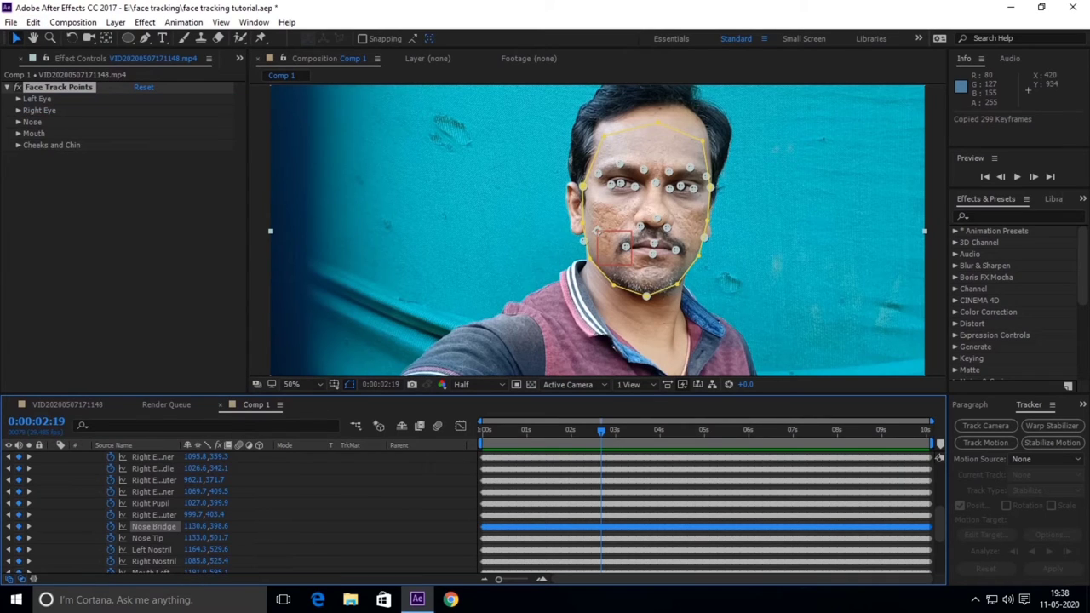
scroll(939, 458, "up", 10)
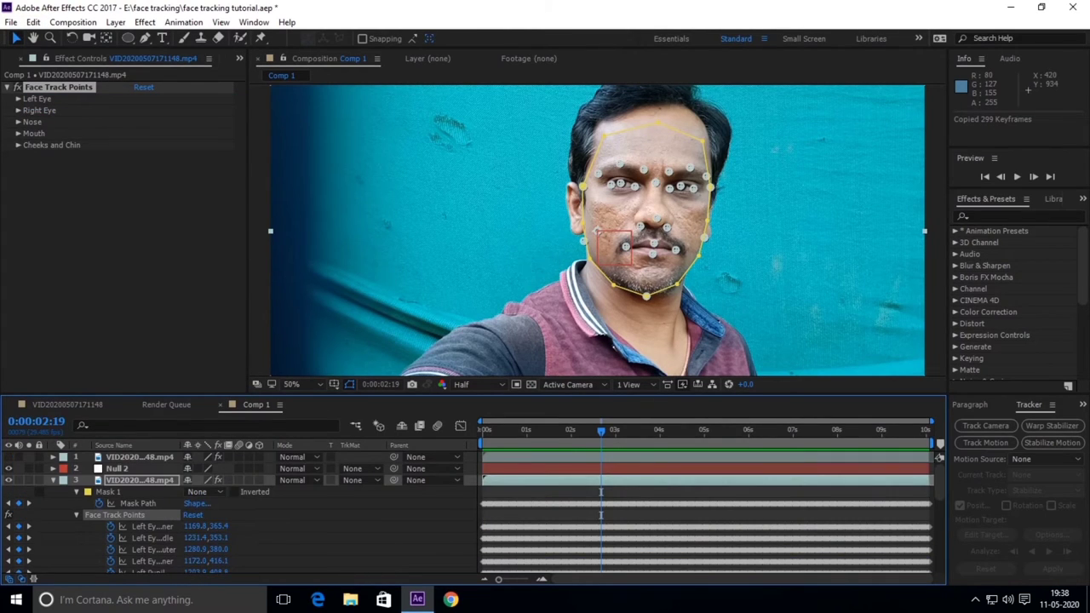
Step: Reveal Null 2's Position (960, 540), paste the nose keyframes onto it, then undo the paste
key("ctrl+Up")
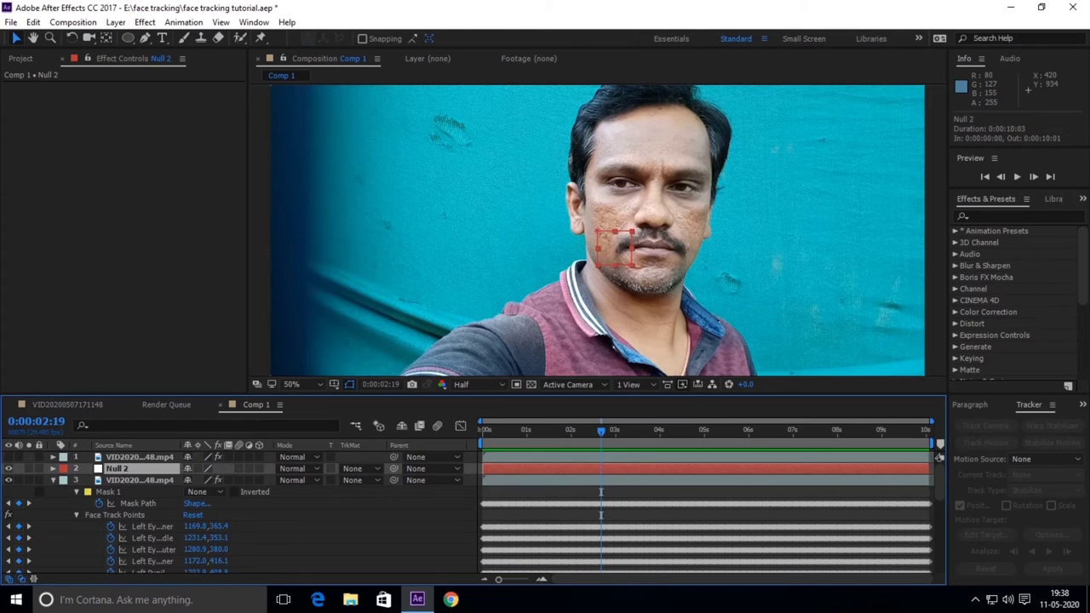
key("p")
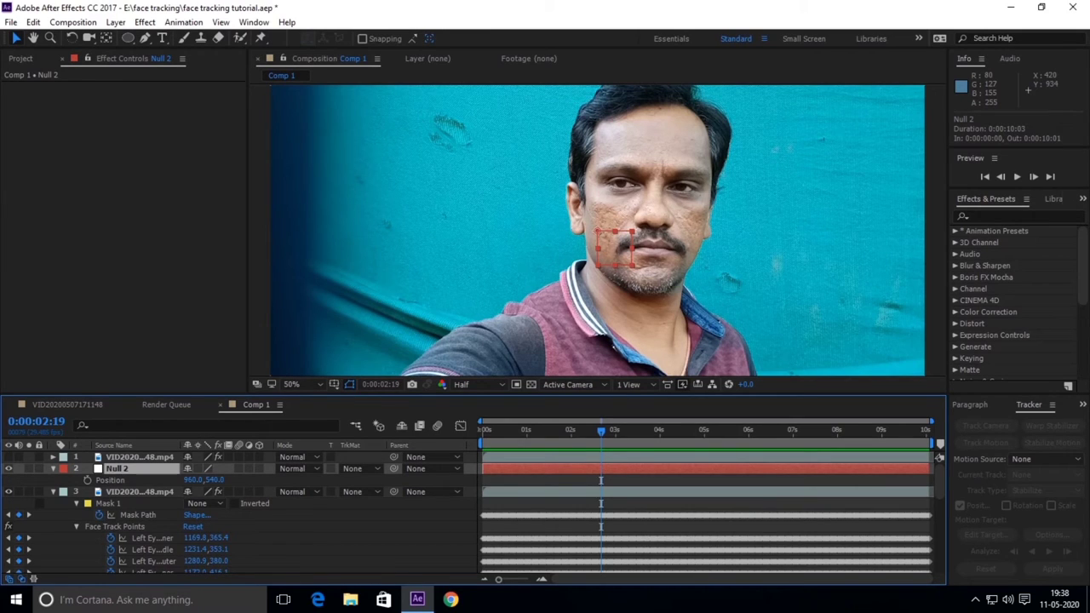
key("Return")
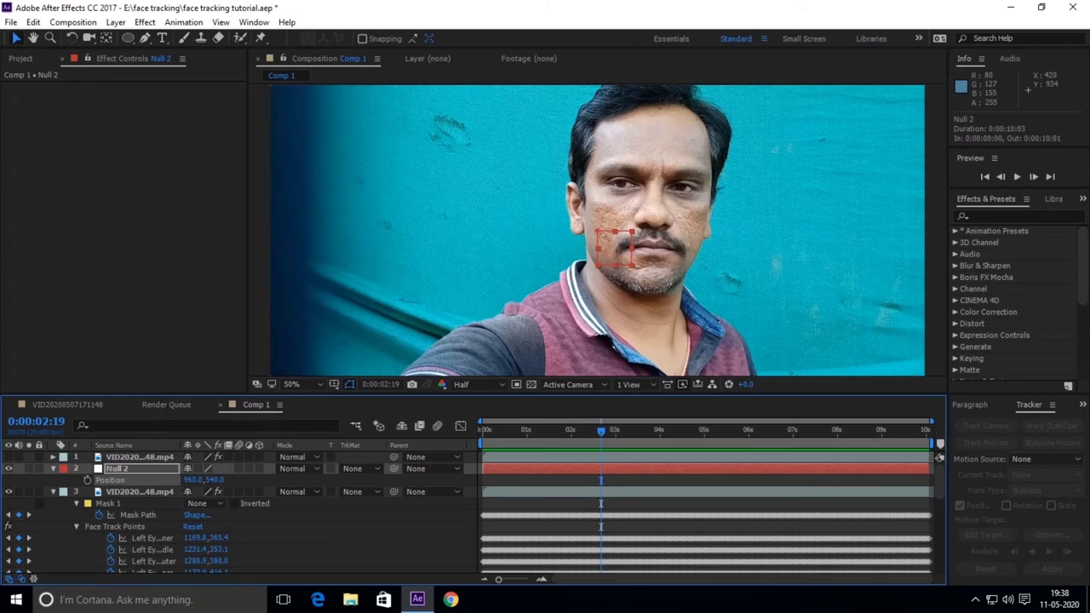
left_click(33, 23)
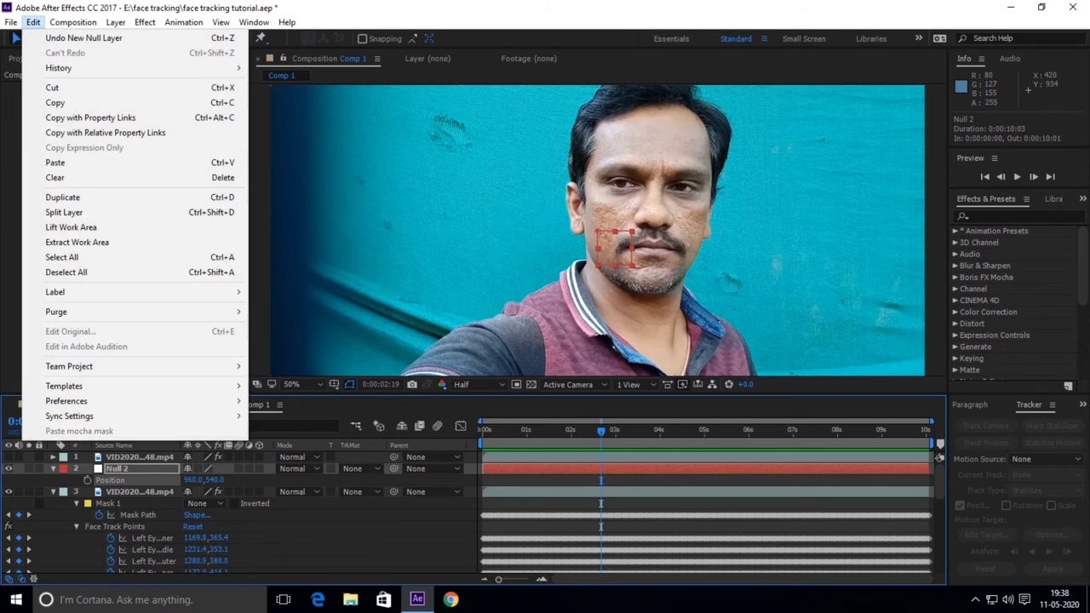
left_click(59, 161)
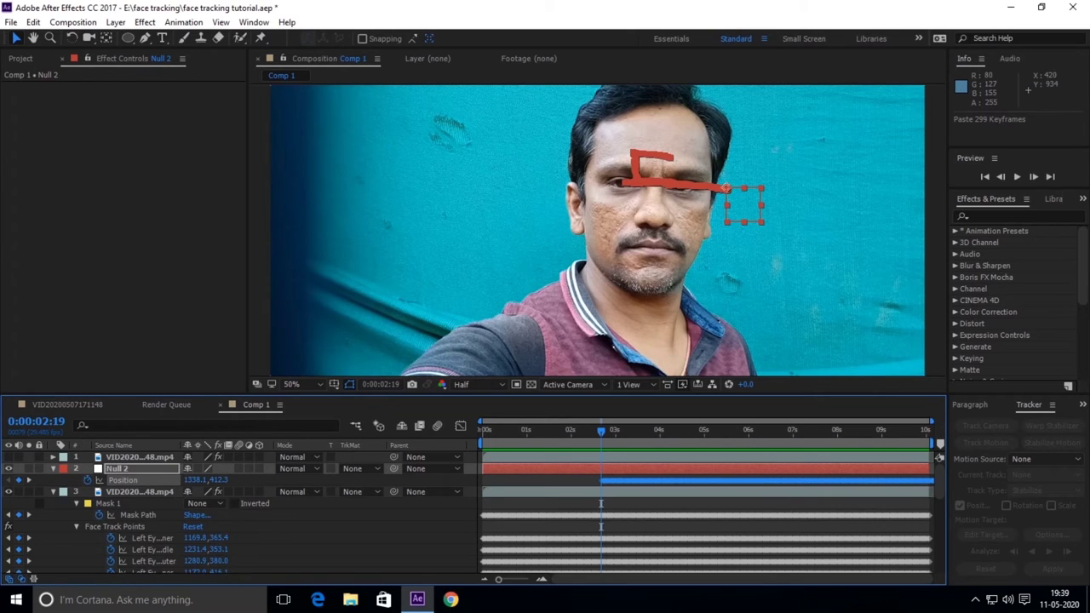
key("ctrl+z")
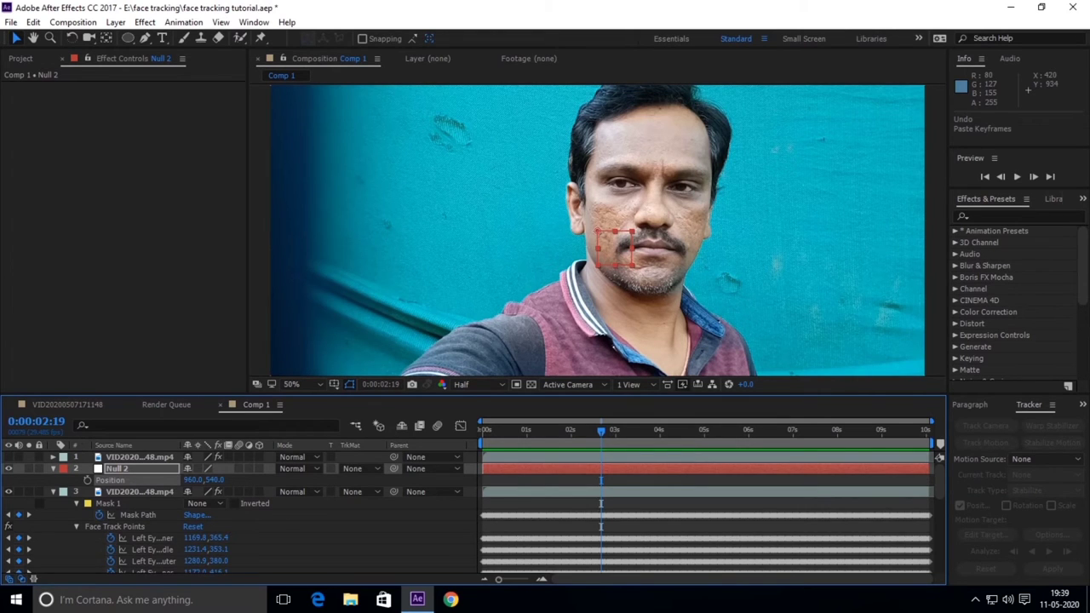
Step: Paste the Nose Bridge keyframes onto Null 2's Position from frame 0 and verify it follows the nose
left_click_drag(600, 430, 484, 430)
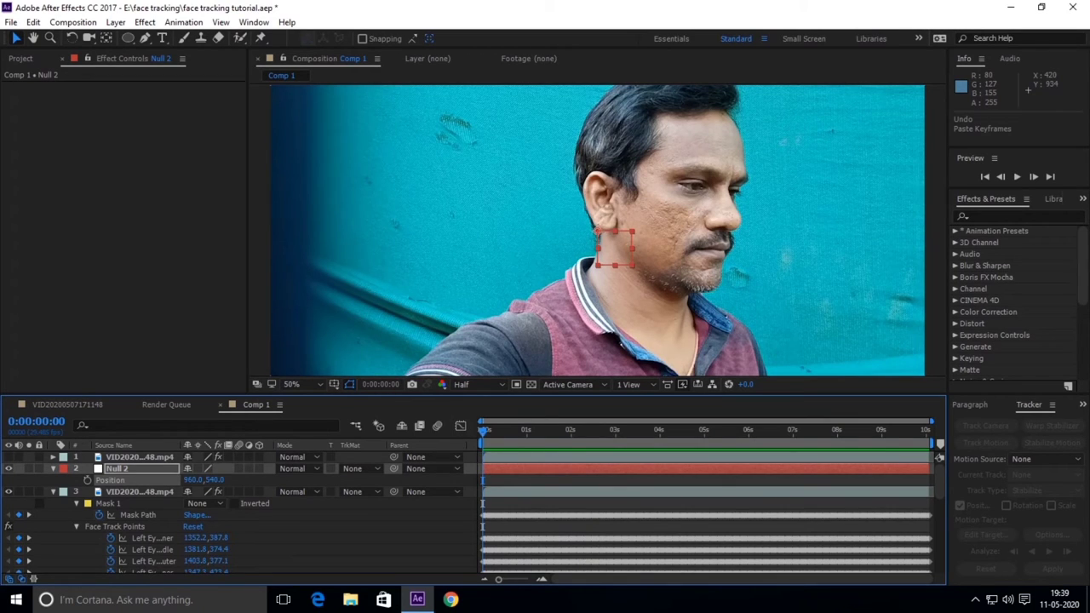
left_click(939, 458)
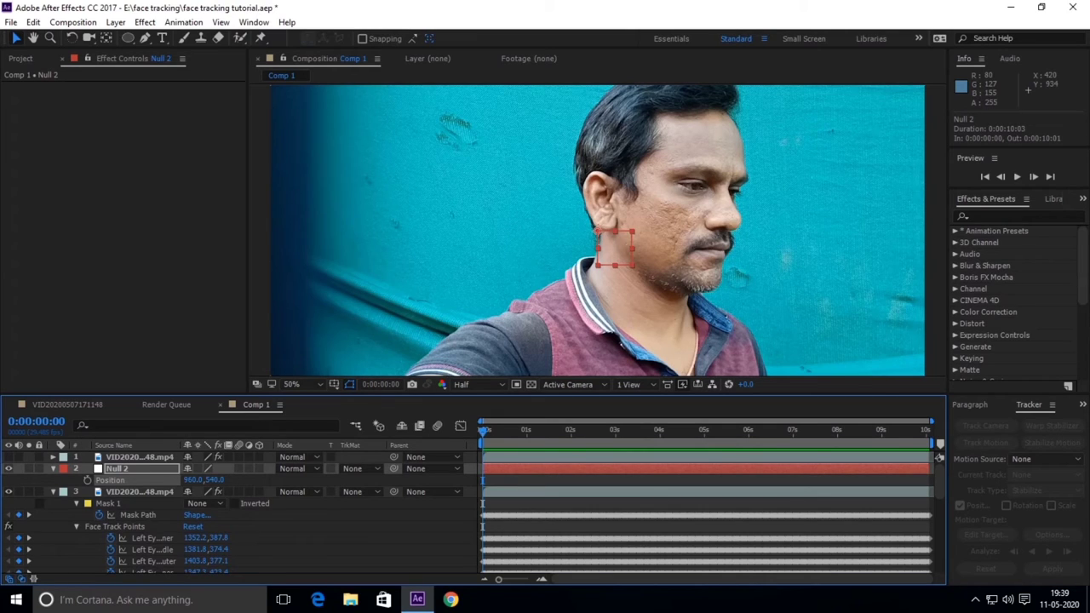
key("ctrl+v")
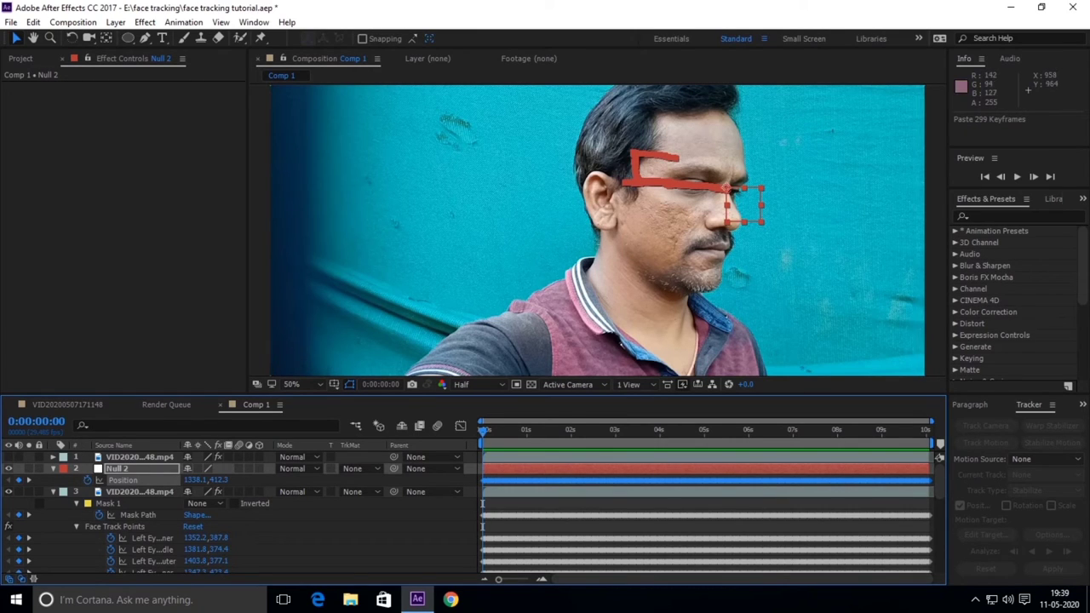
left_click_drag(483, 430, 569, 431)
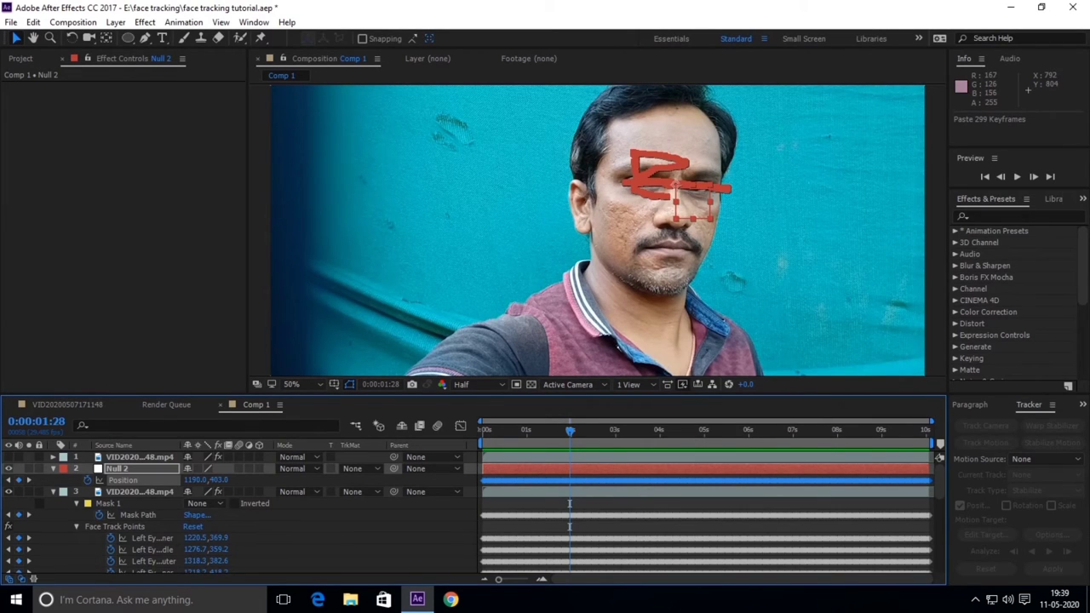
key("Home")
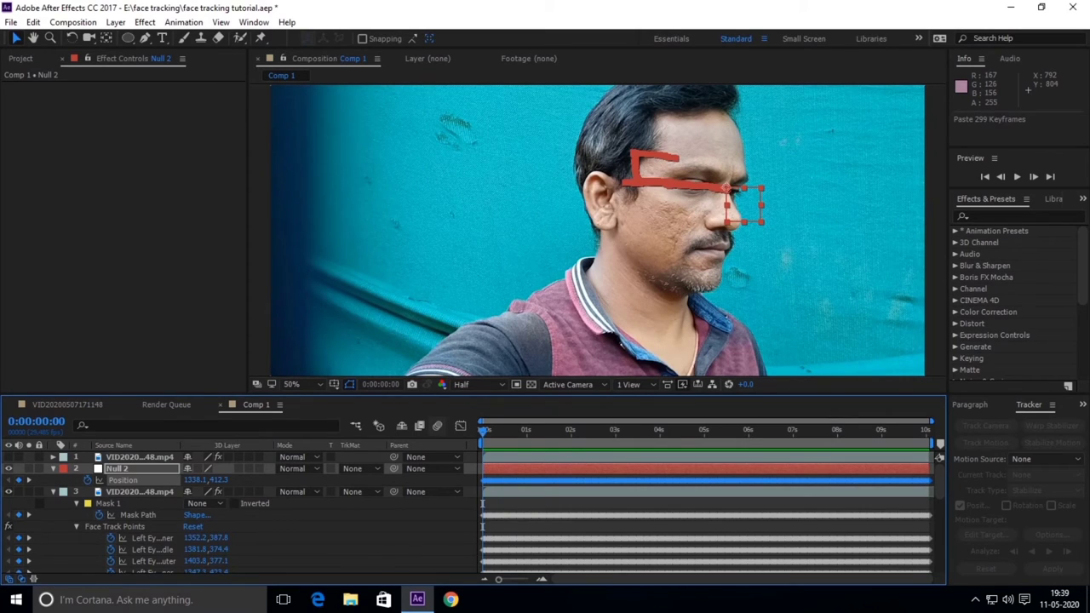
Step: Make Null 2 a 3D layer and preview it following the face
left_click(259, 468)
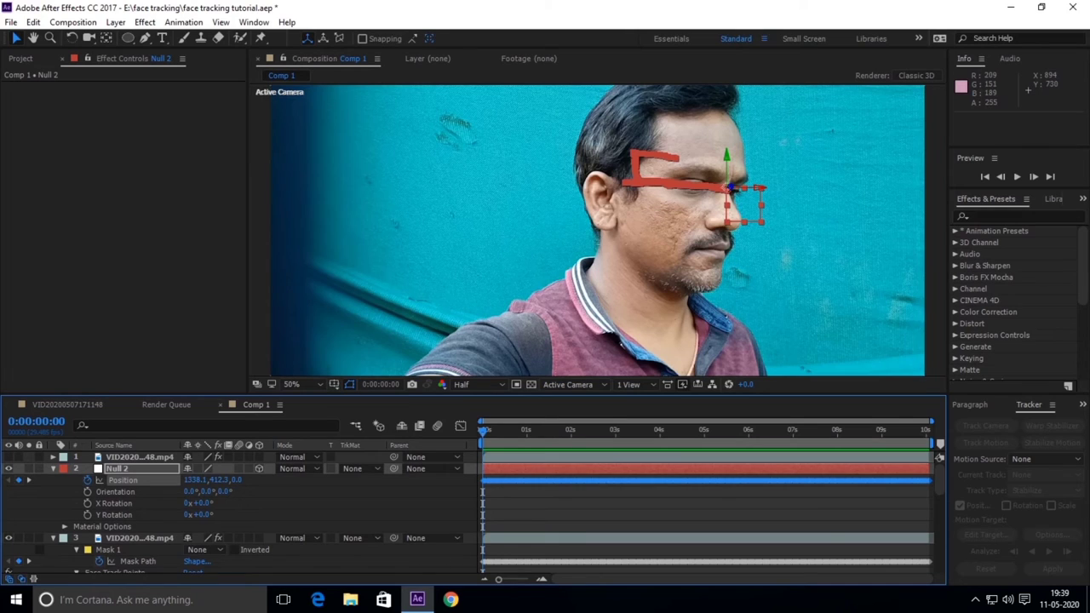
key("space")
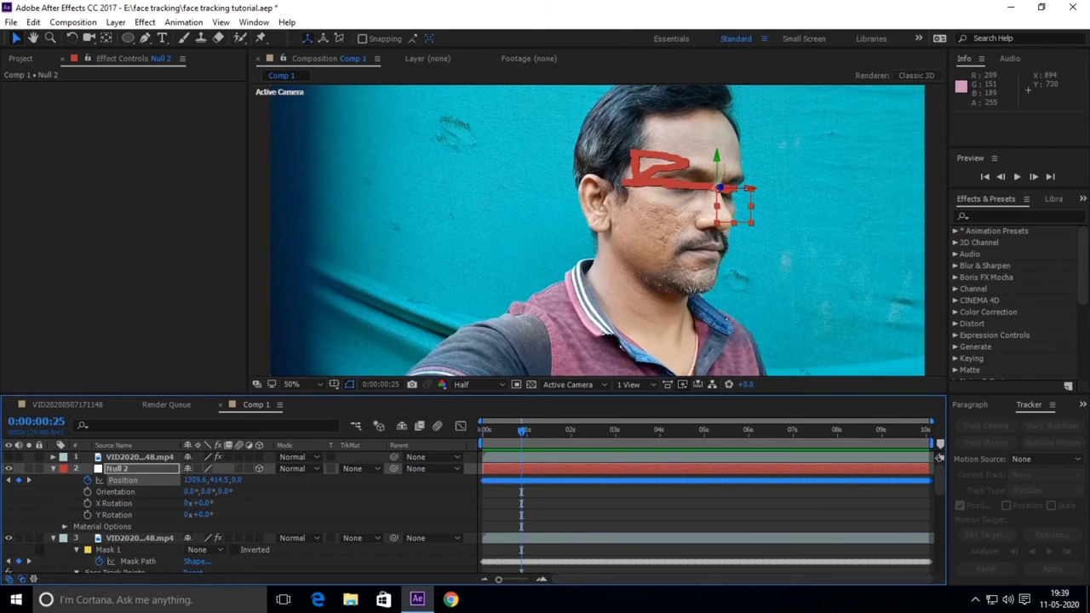
key("space")
key("space")
key("space")
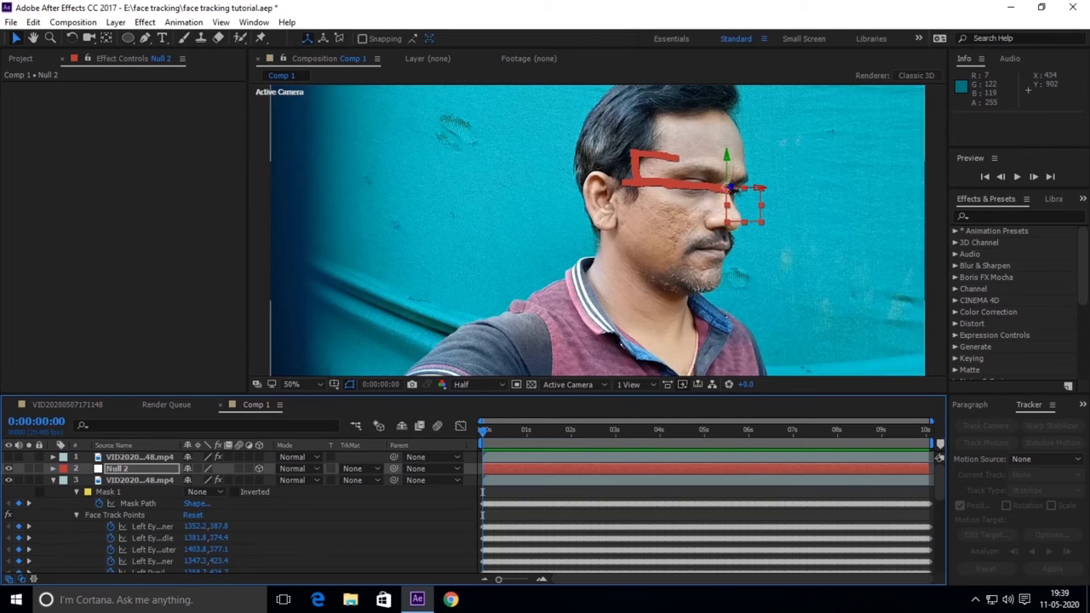
key("ctrl+grave")
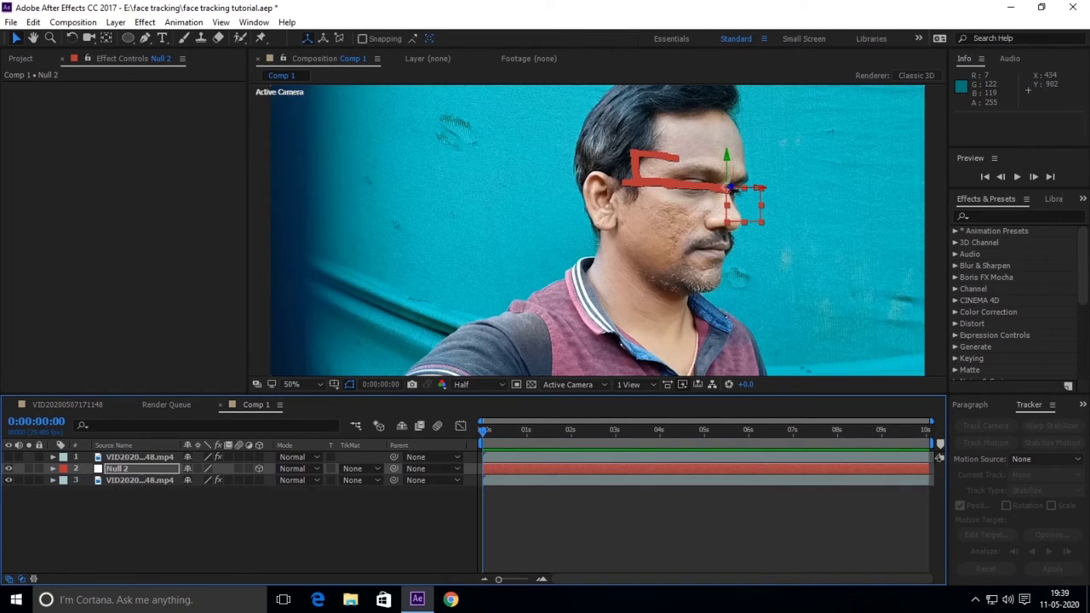
key("space")
key("space")
key("space")
key("space")
Step: Move the current time to 0:00:02:28 and deselect the null layer
left_click_drag(482, 430, 615, 430)
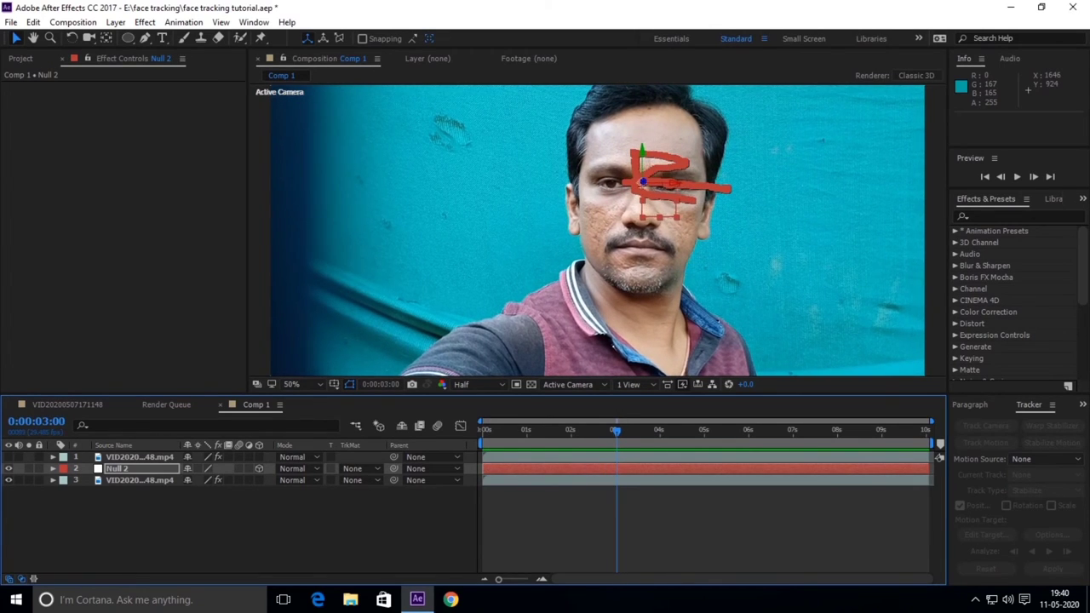
key("Page_Up")
key("Page_Up")
key("Page_Up")
key("Page_Down")
key("Page_Down")
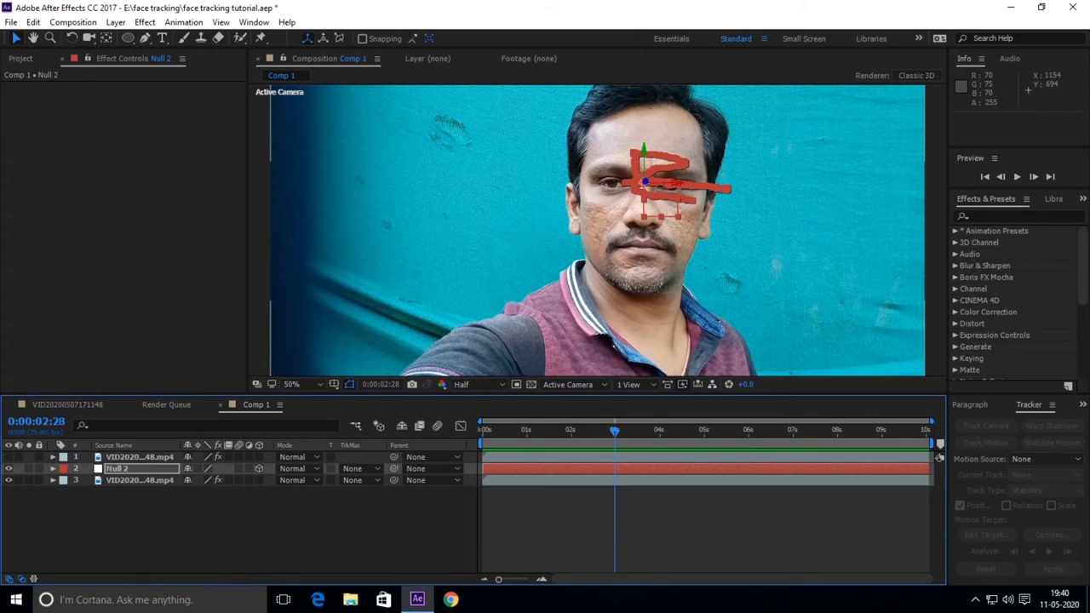
key("ctrl+shift+a")
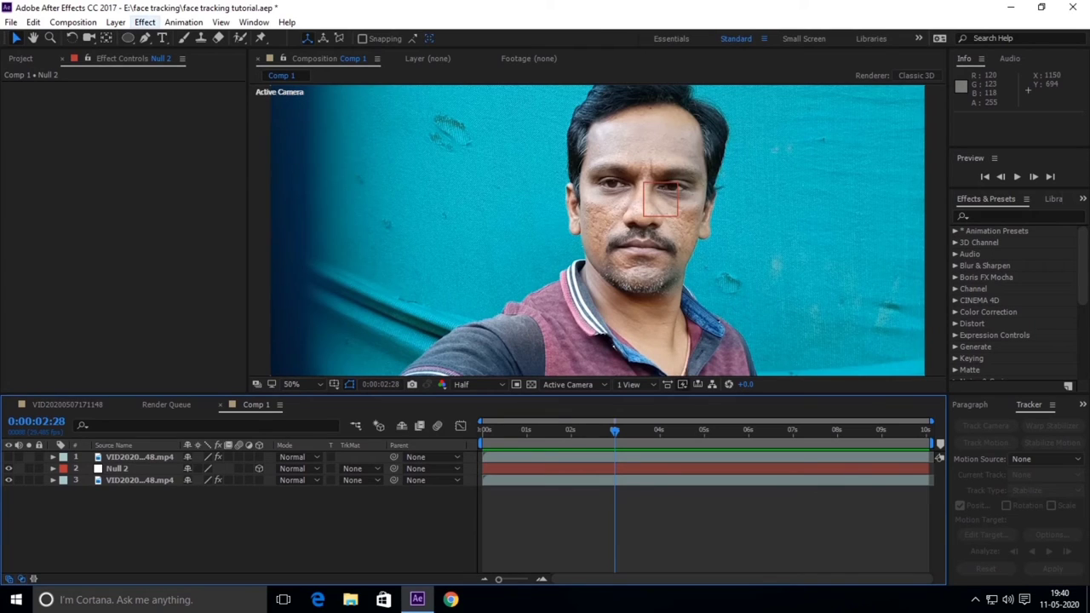
Step: Start a new light layer as a Spot light with 0% intensity
left_click(115, 22)
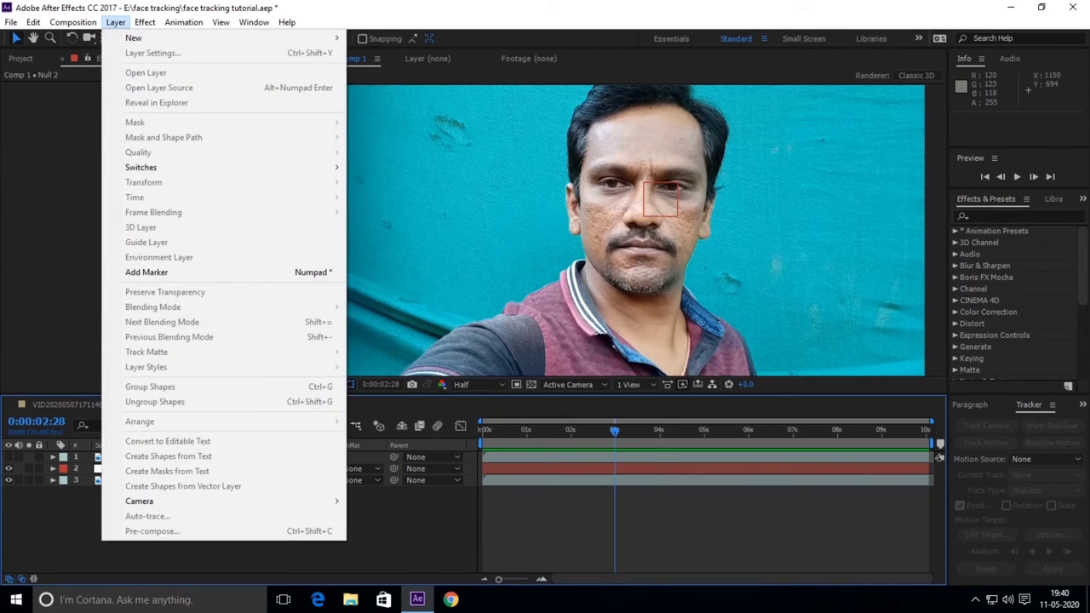
mouse_move(136, 38)
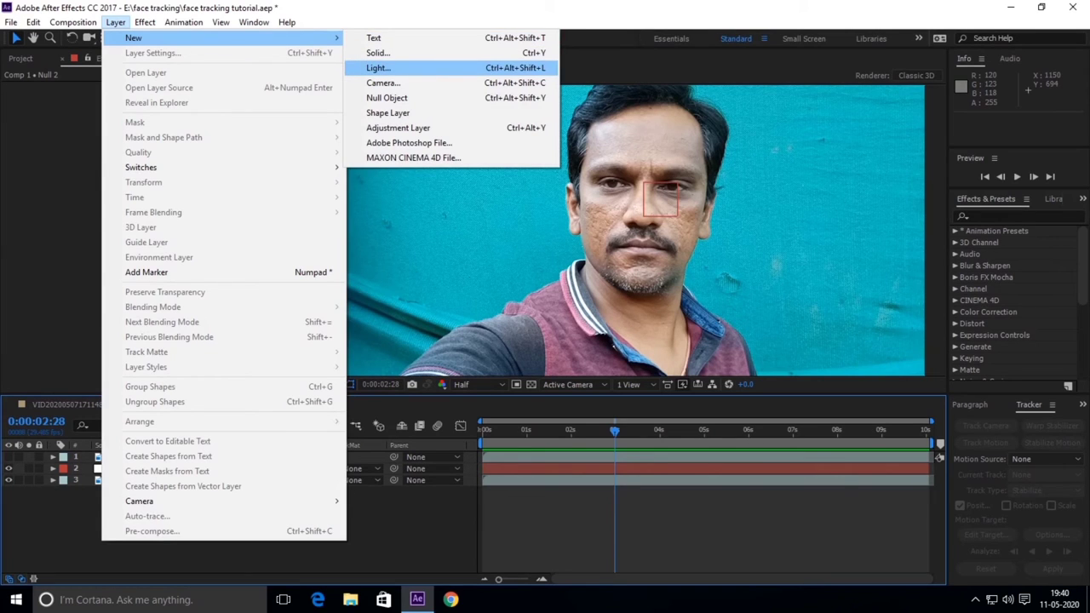
left_click(378, 67)
left_click(557, 184)
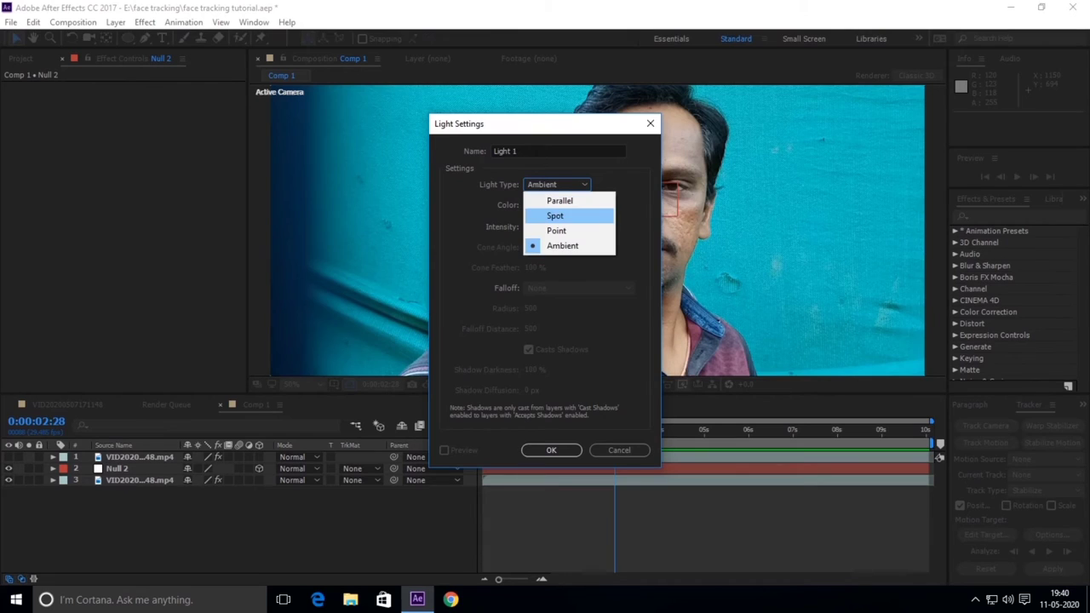
left_click(554, 215)
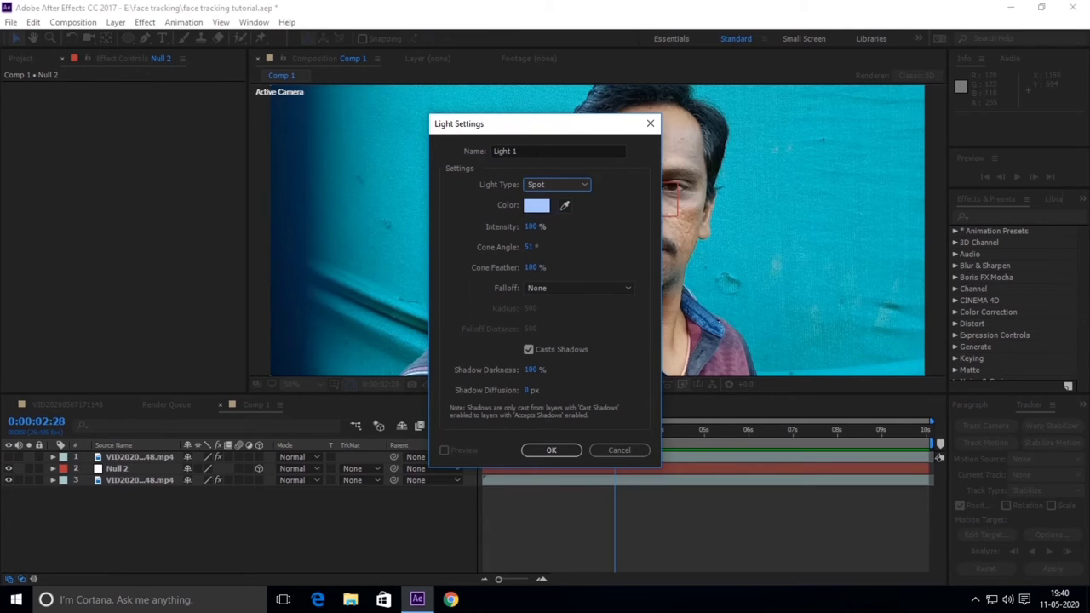
left_click_drag(530, 227, 487, 226)
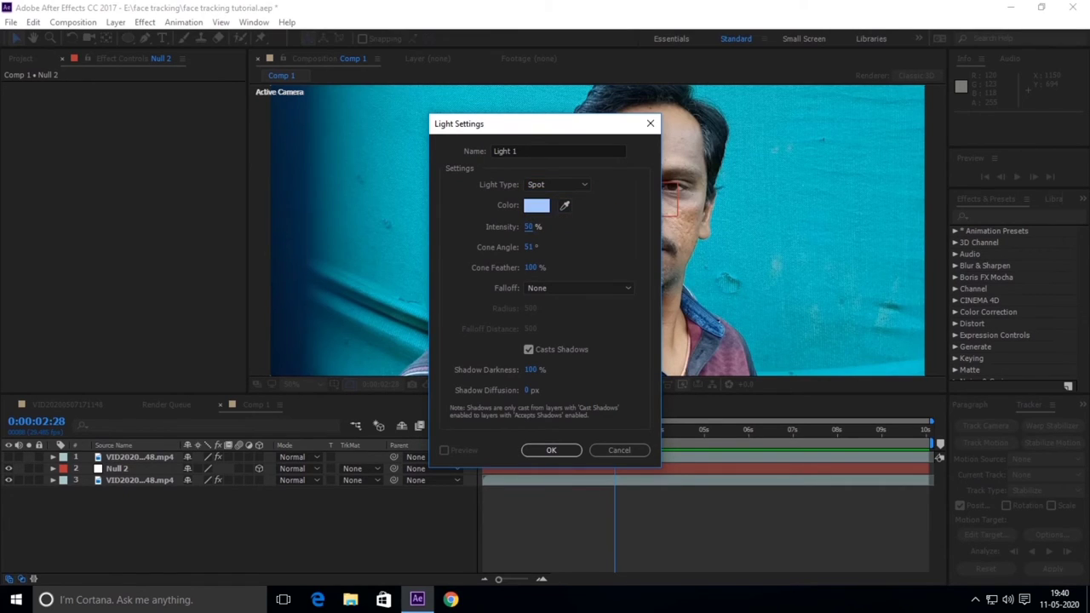
left_click(529, 227)
key("BackSpace")
type("0")
key("Return")
Step: Name the light 'center head light' and create it
left_click(558, 151)
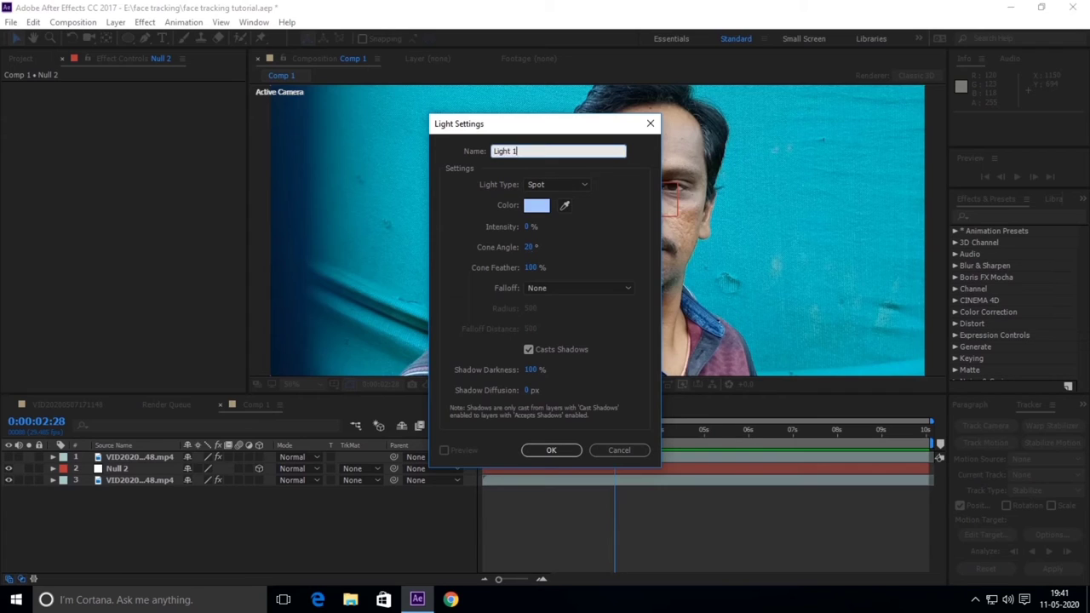
type("center head light")
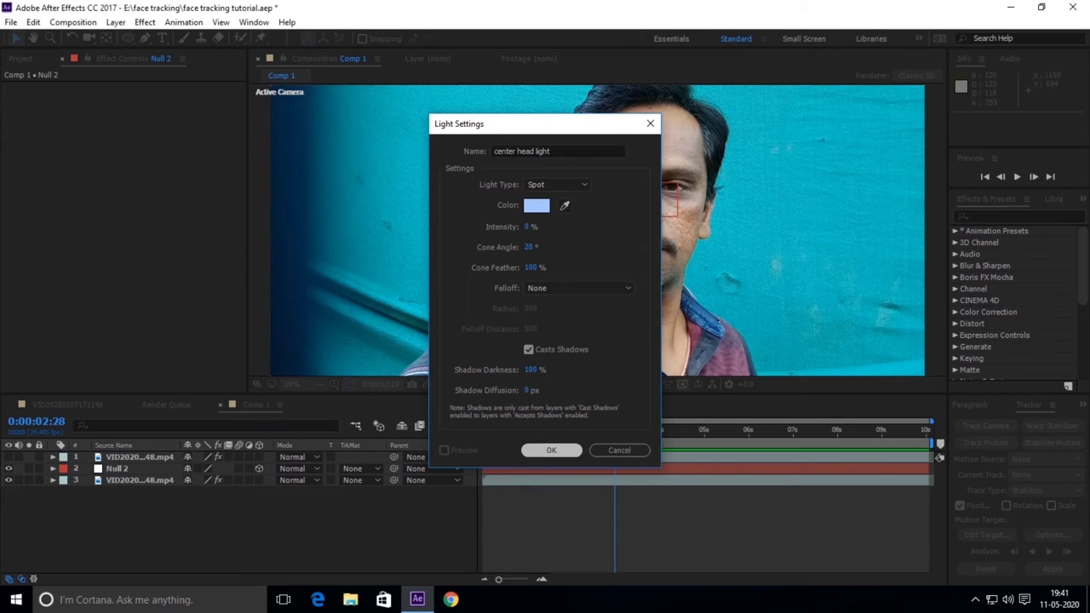
key("Return")
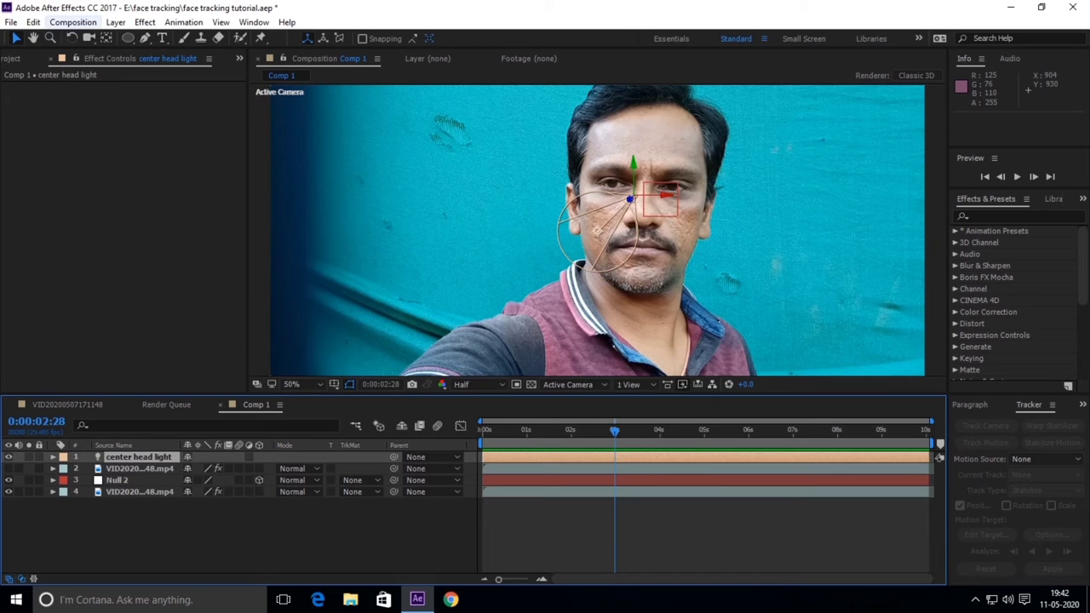
Step: Create a 100×100 px black solid and drag it onto the man's right eye
left_click(115, 22)
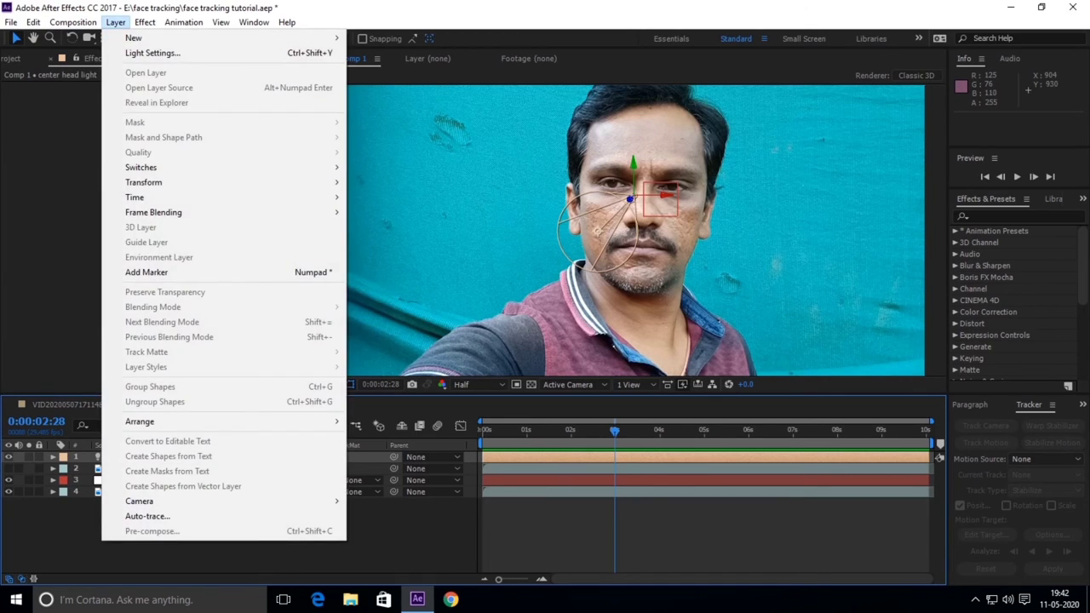
mouse_move(134, 38)
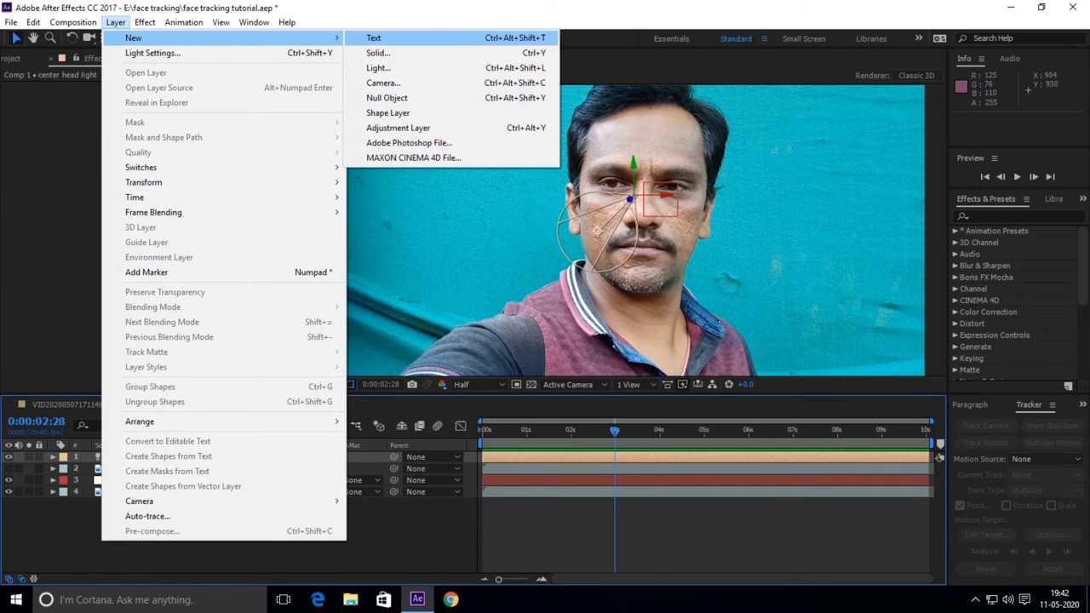
left_click(377, 53)
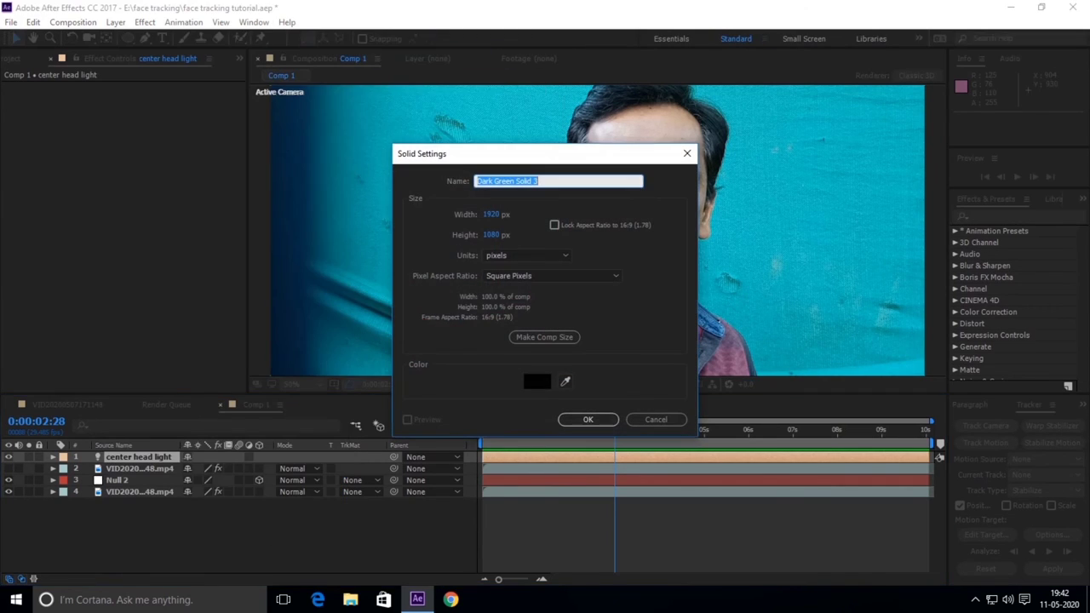
key("Tab")
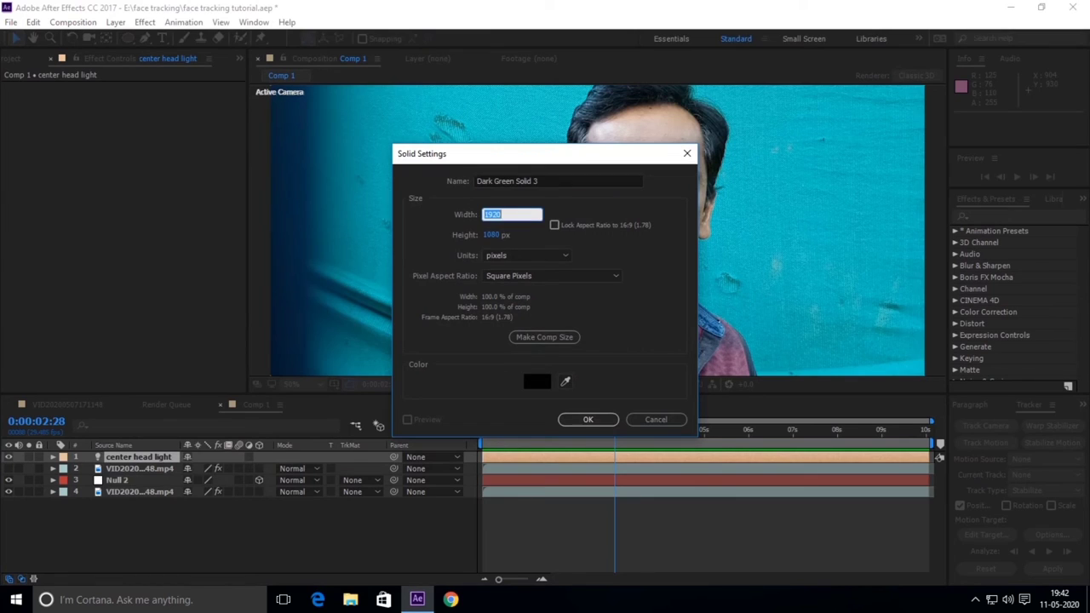
key("BackSpace")
type("100")
key("Tab")
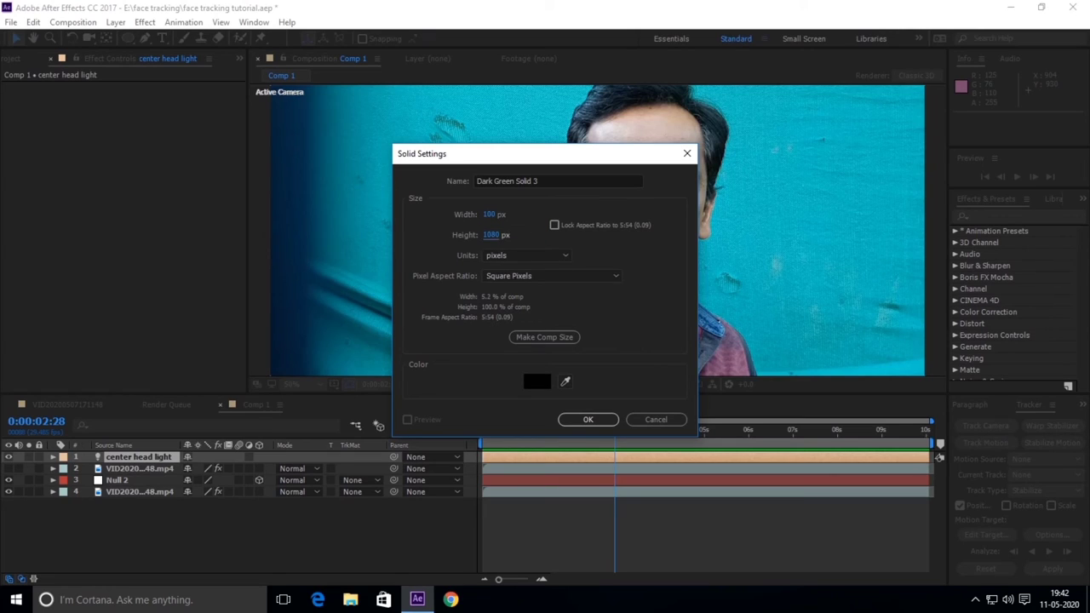
key("BackSpace")
type("1")
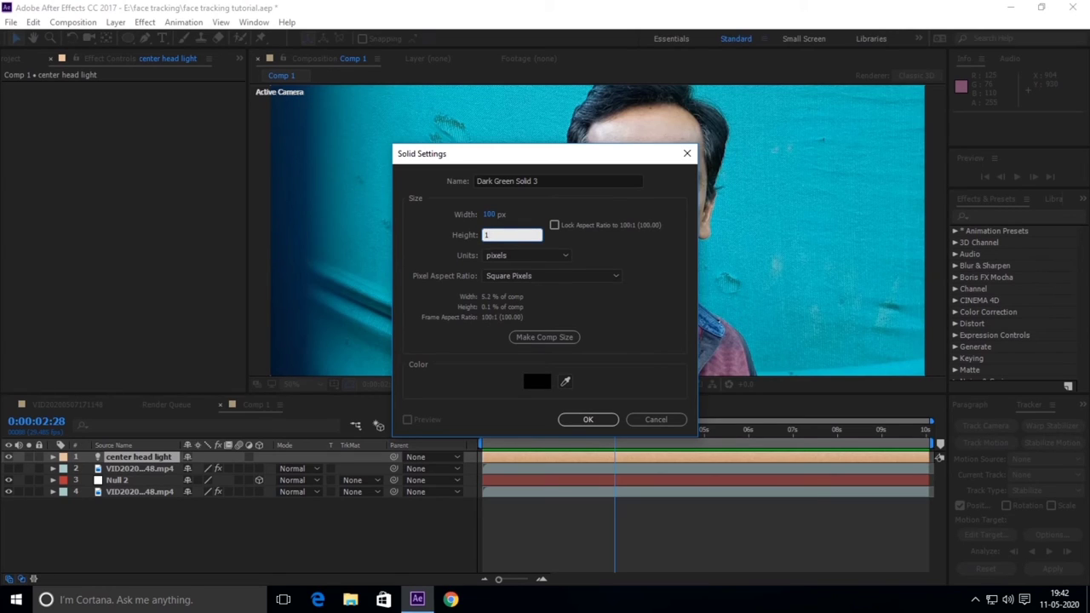
type("00")
left_click(588, 418)
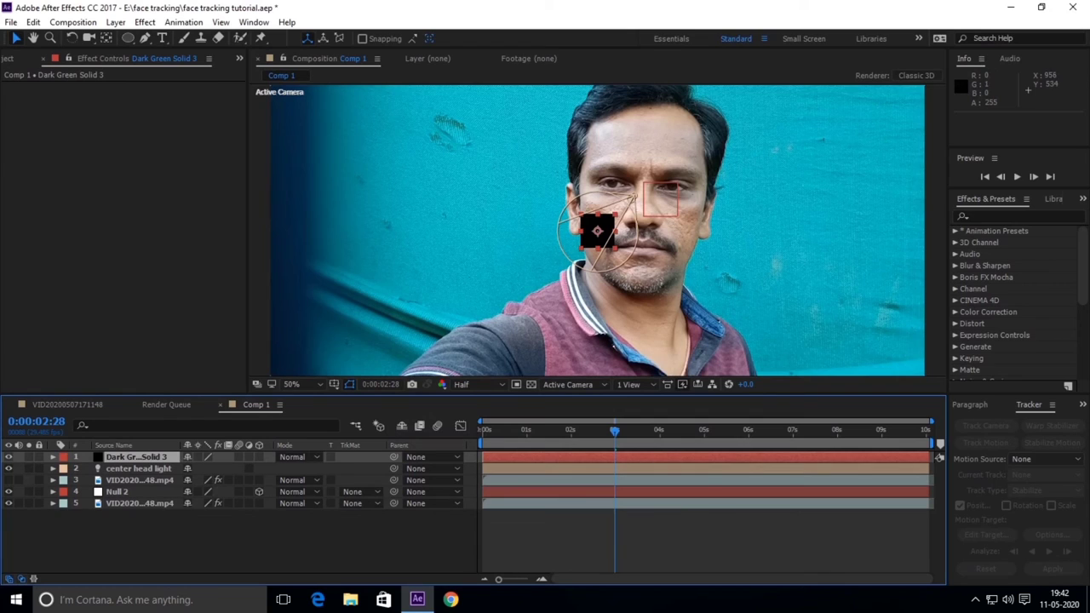
left_click_drag(596, 229, 649, 188)
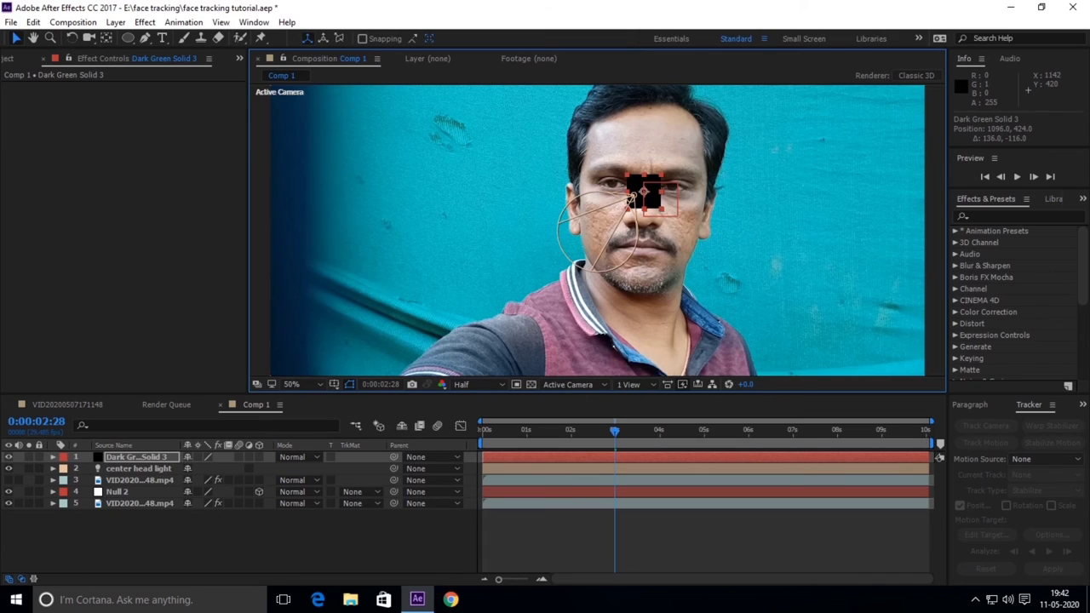
Step: Stretch the black solid to 388% width across both eyes and lower it over them
left_click_drag(661, 194, 667, 193)
left_click_drag(677, 192, 712, 192)
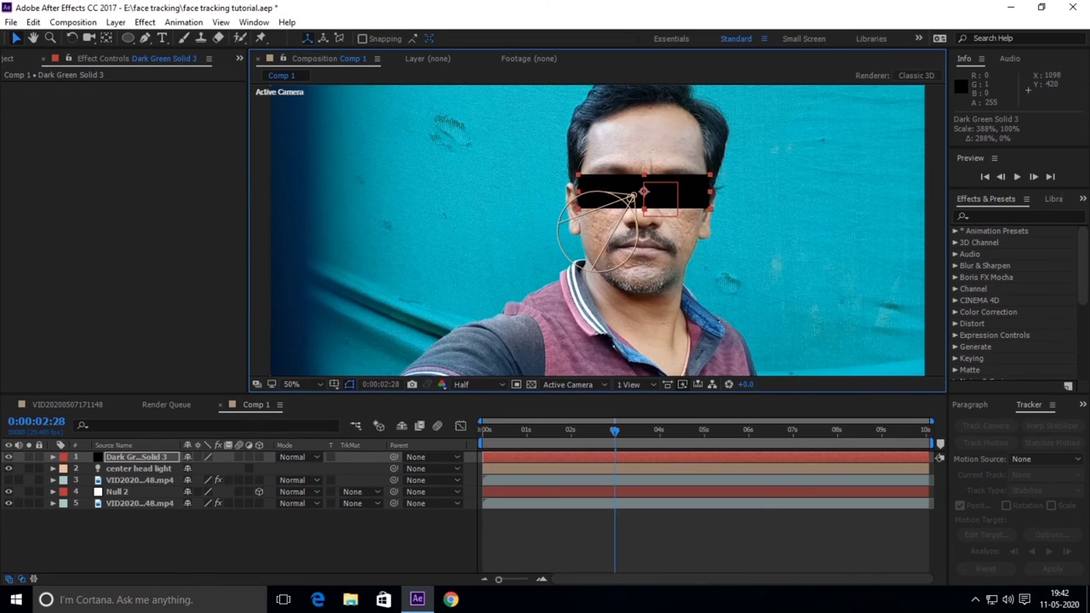
left_click_drag(644, 192, 643, 200)
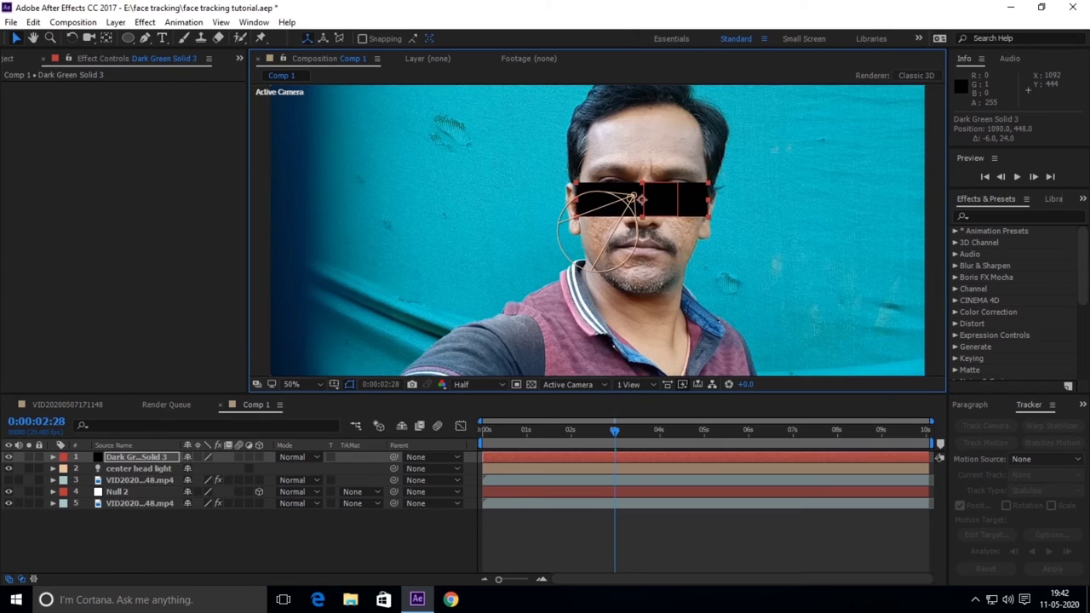
left_click_drag(643, 200, 643, 203)
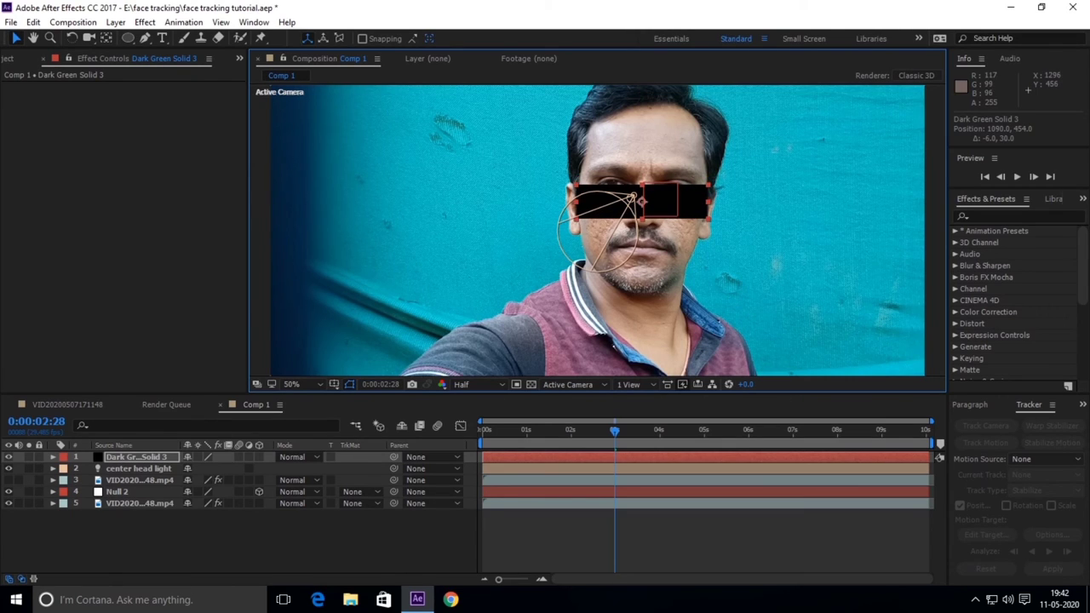
left_click_drag(708, 201, 706, 201)
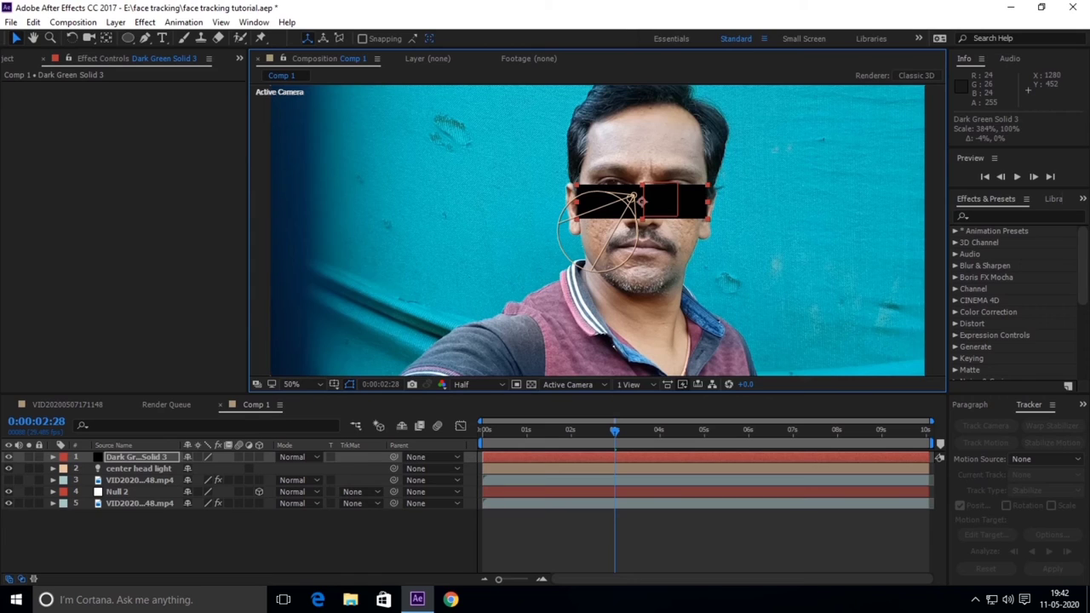
left_click_drag(580, 209, 575, 209)
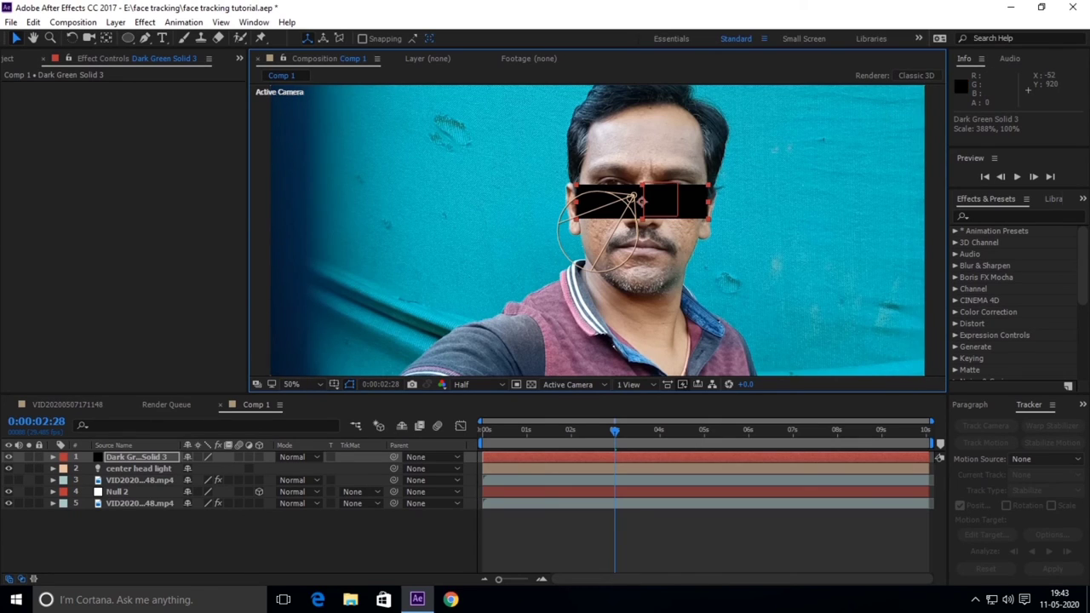
left_click(939, 457)
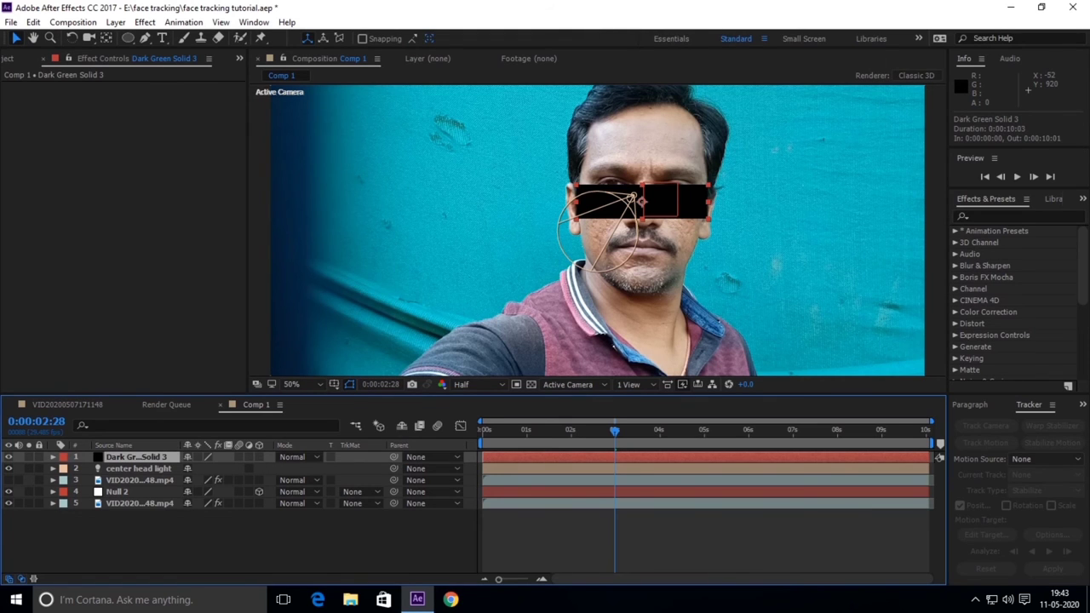
Step: Halve the solid's X position by entering /2, giving 545
key("p")
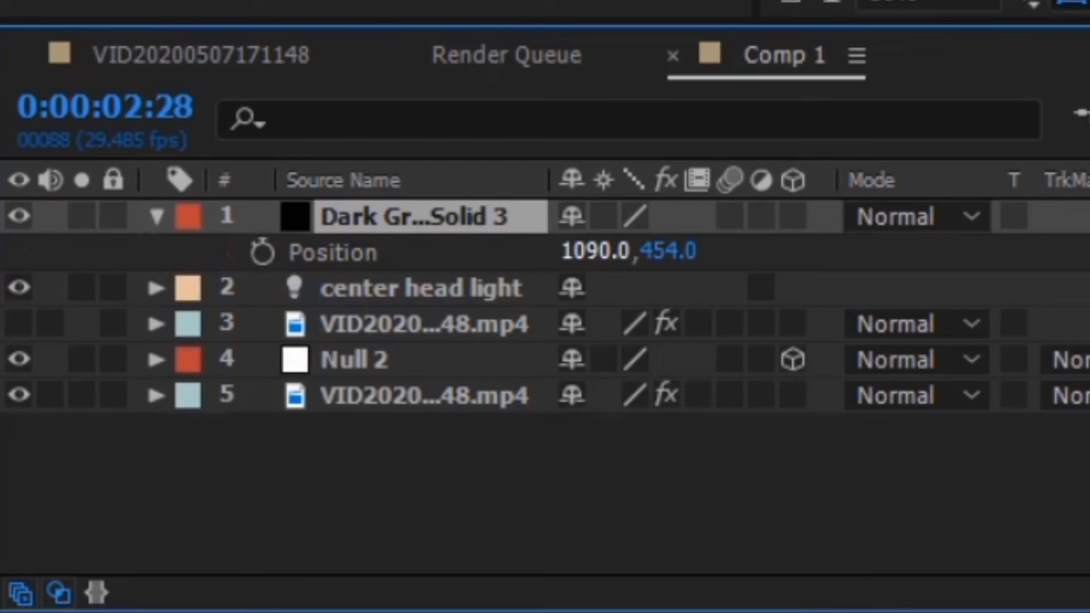
left_click(594, 251)
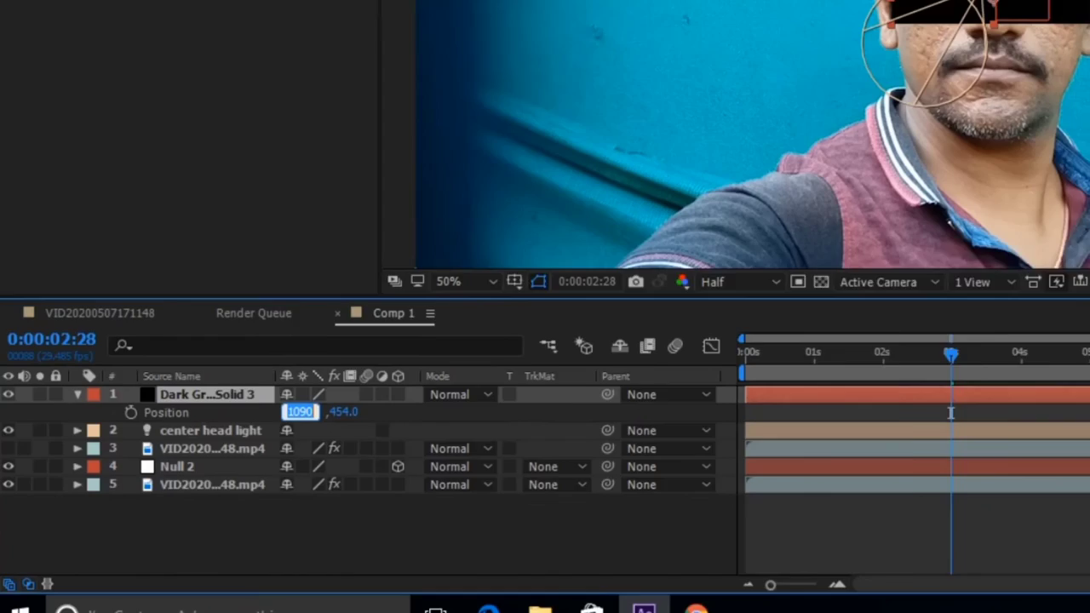
type("/2")
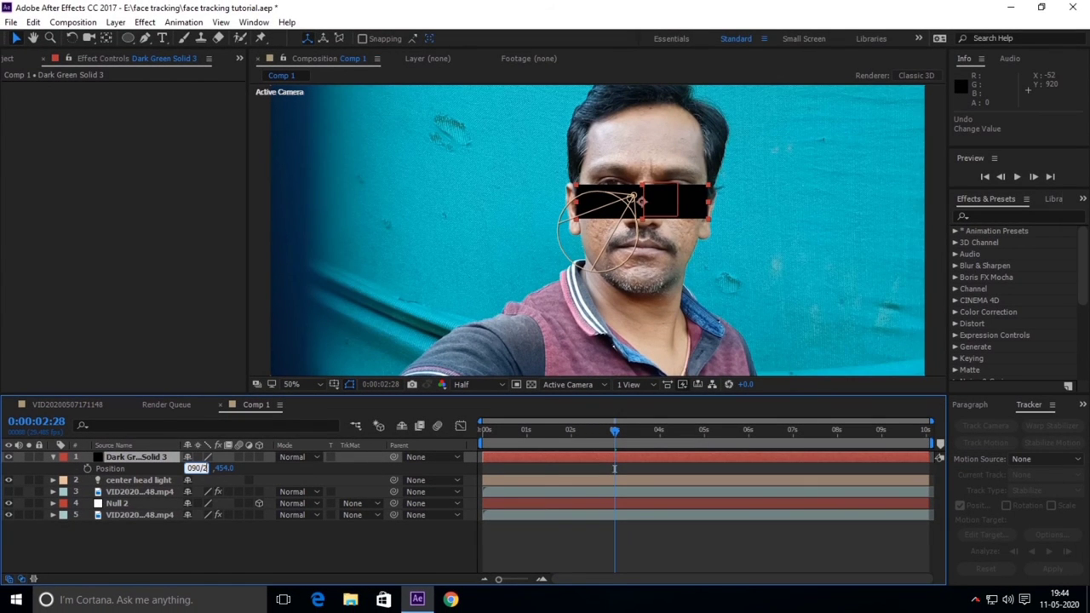
key("Return")
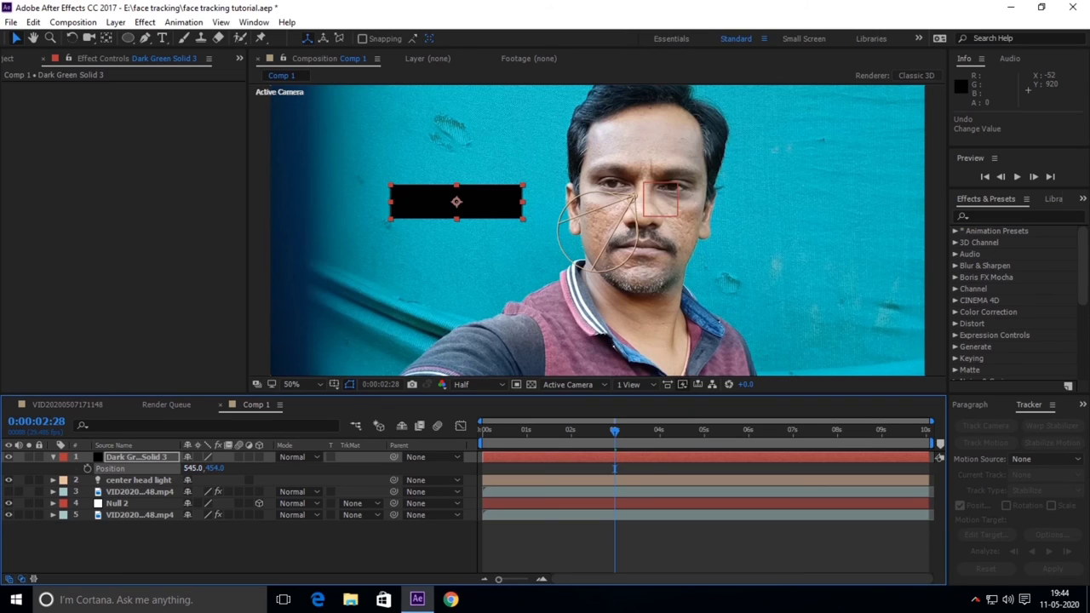
Step: Copy the solid's 545 X position value and select the center head light layer
left_click(194, 468)
right_click(194, 469)
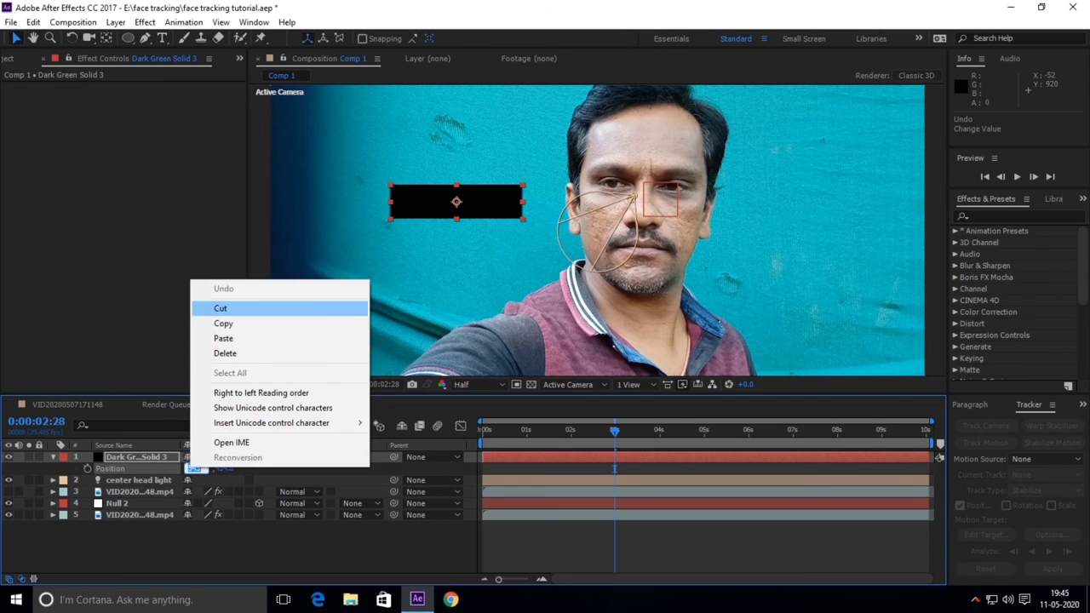
left_click(223, 324)
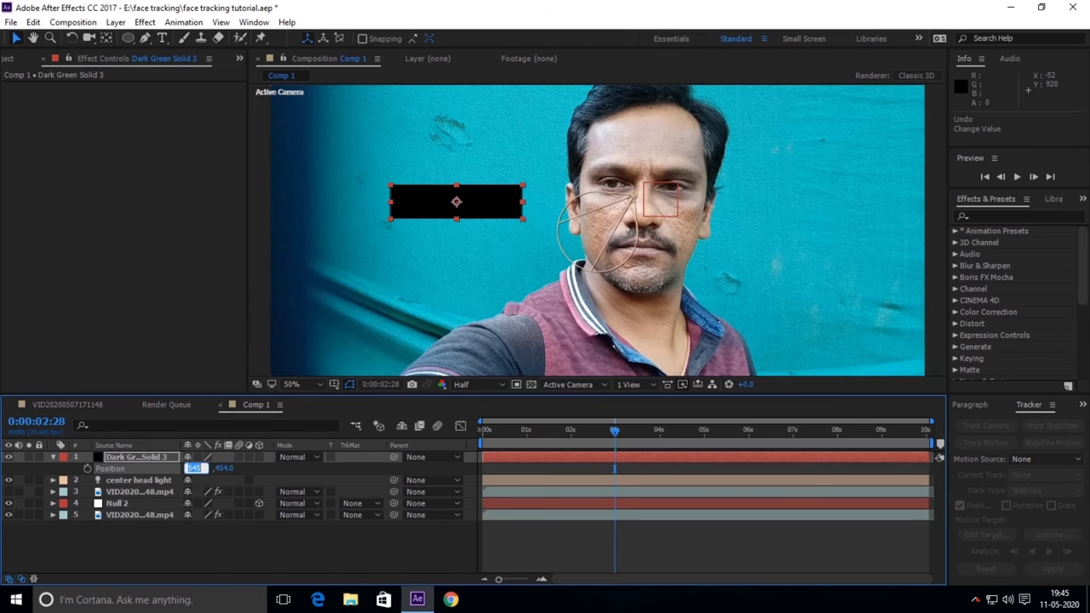
key("ctrl+Down")
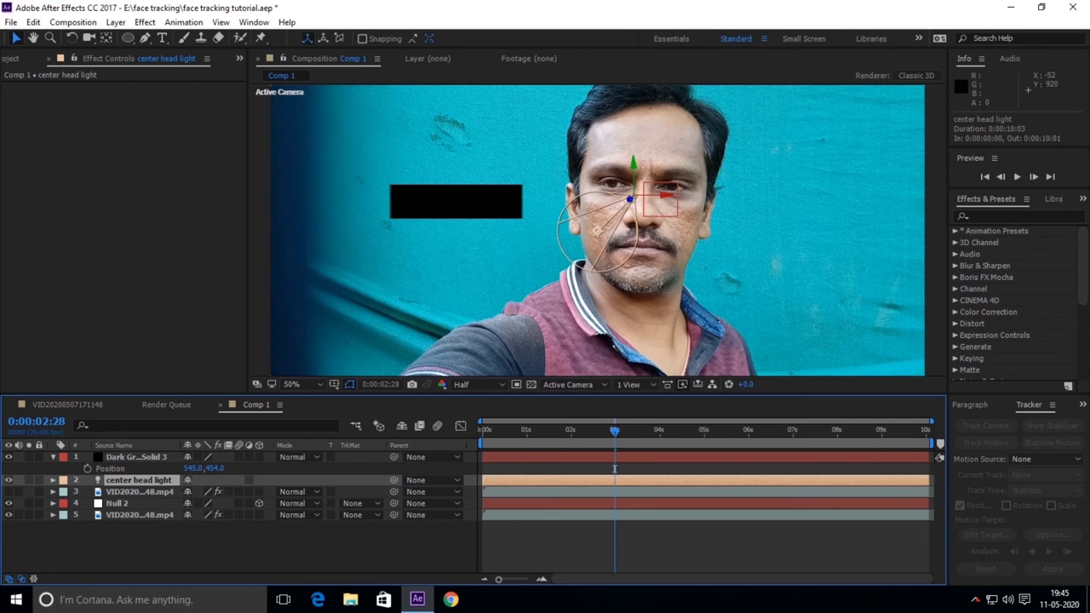
Step: Paste 545 as the center head light's Z position, giving 1040, 460, 545
key("p")
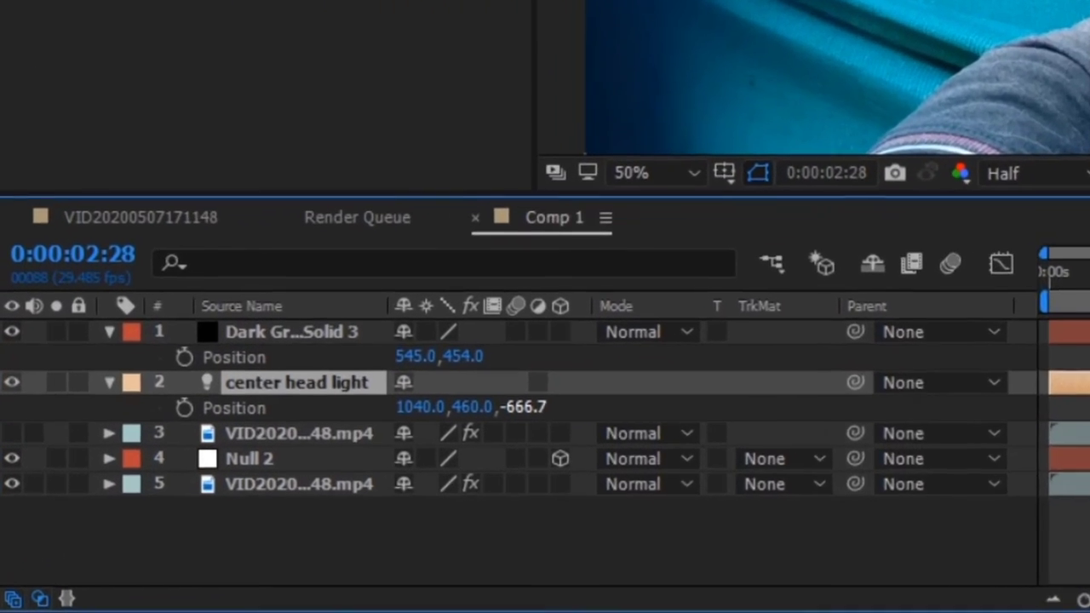
left_click(251, 491)
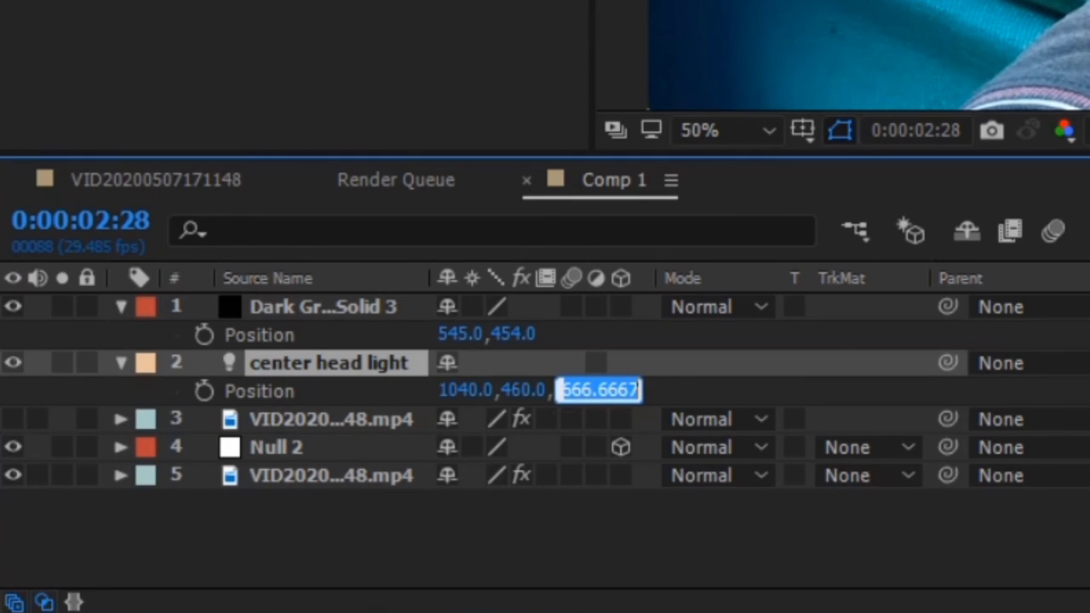
key("BackSpace")
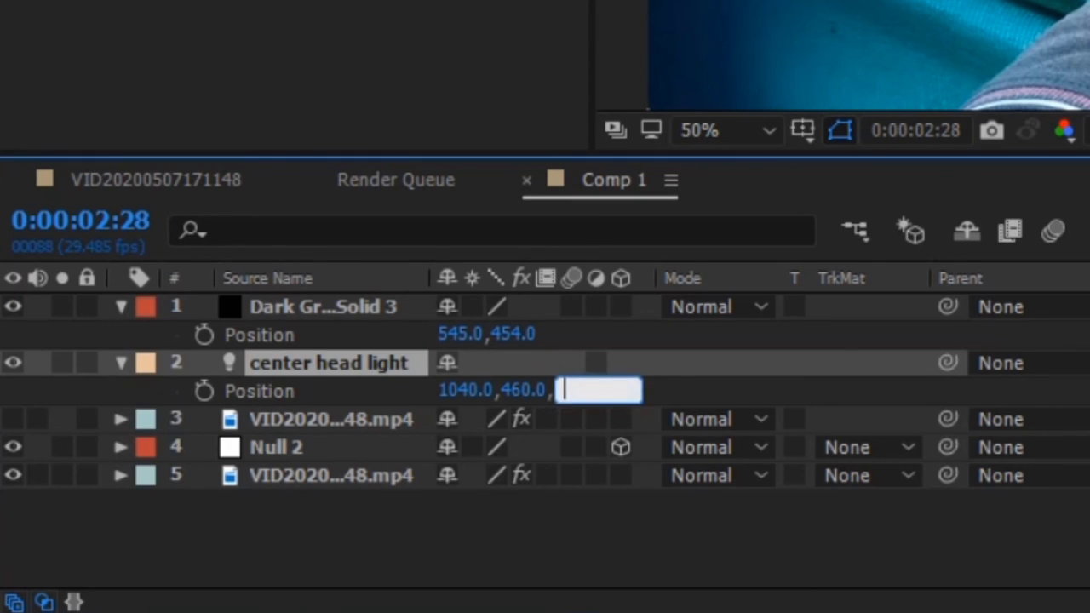
right_click(565, 393)
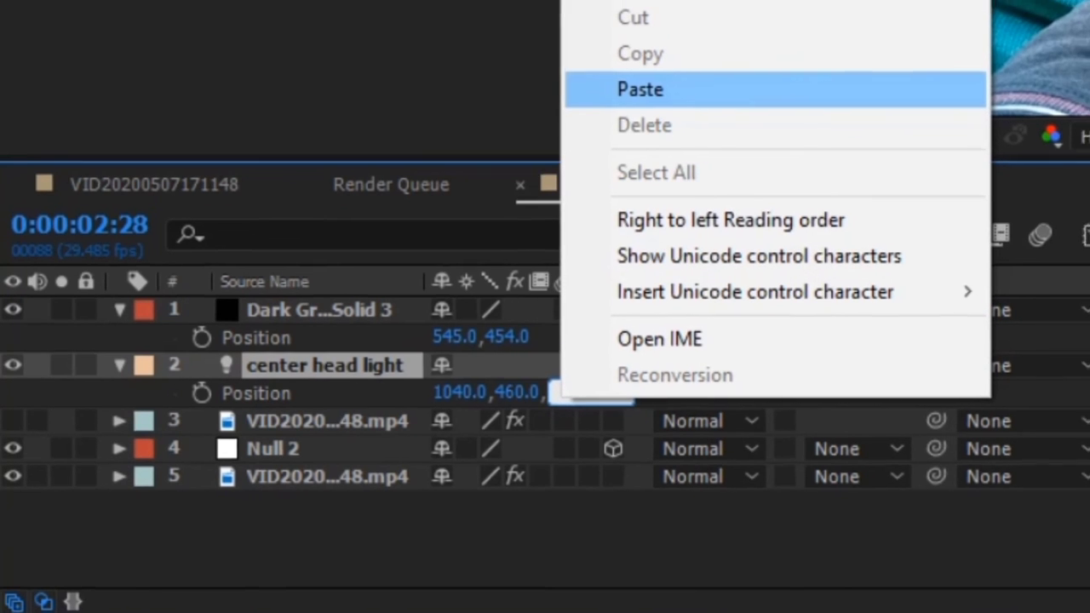
left_click(648, 83)
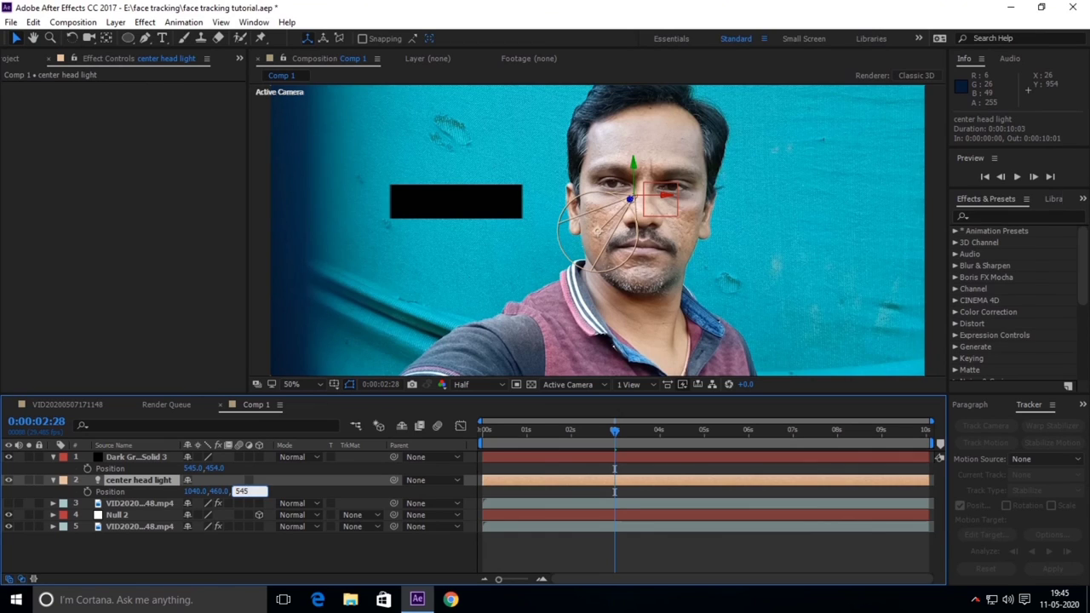
key("Return")
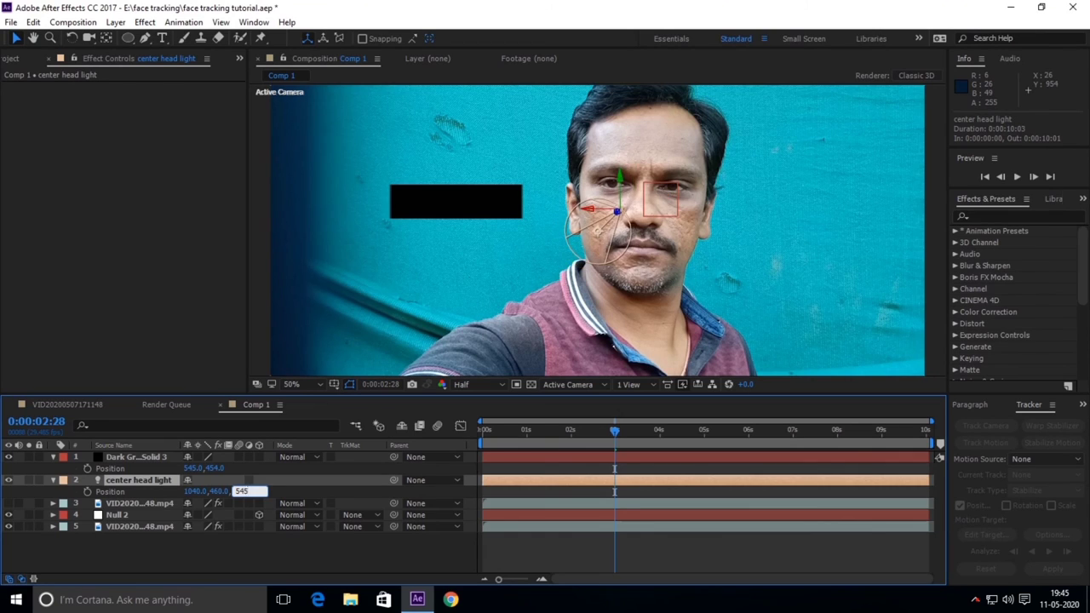
key("p")
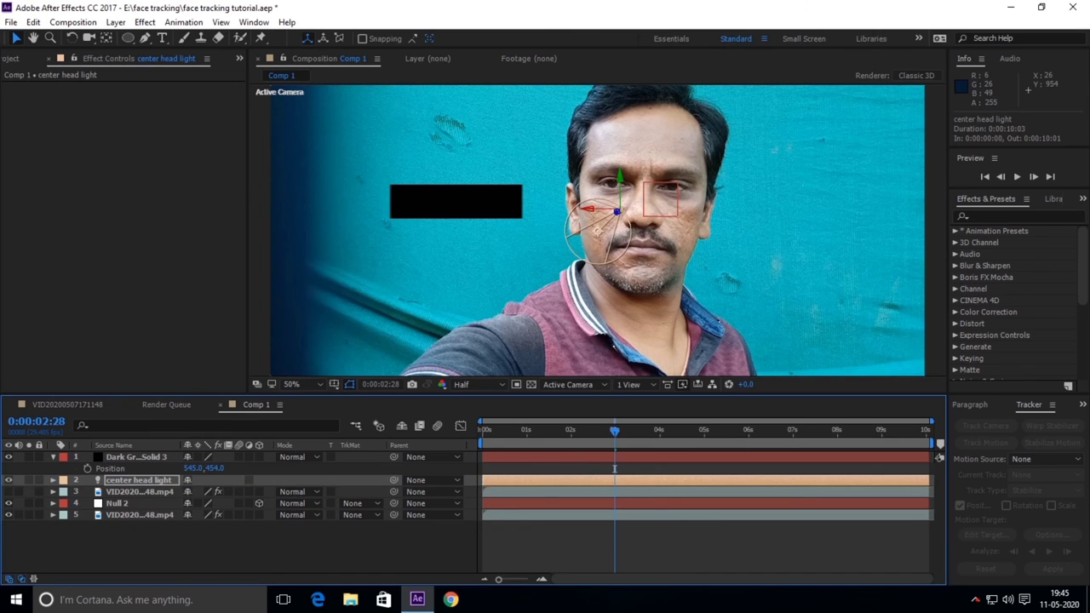
left_click(53, 480)
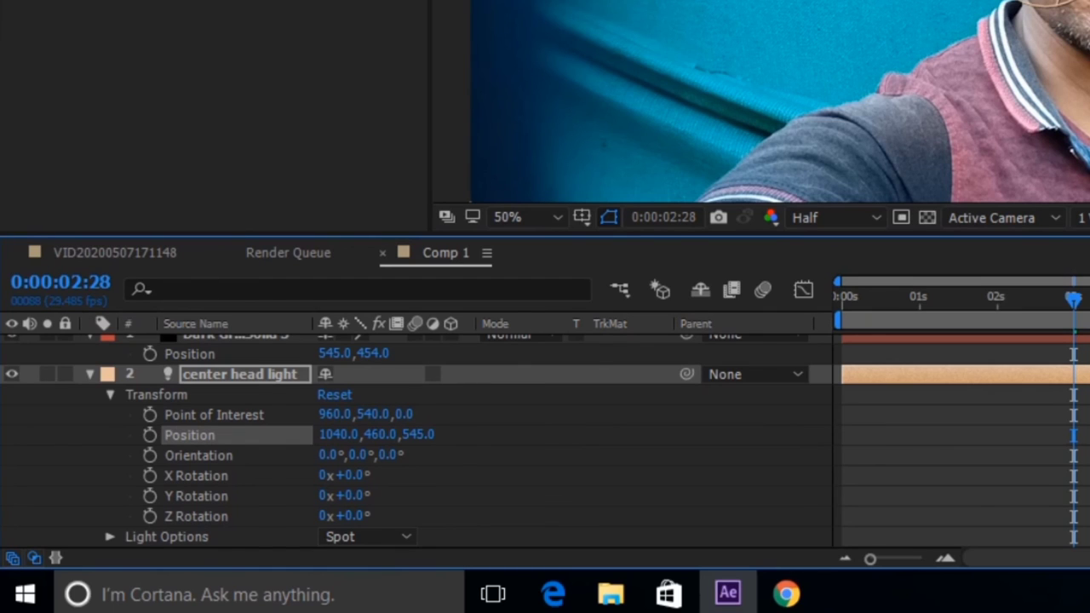
Step: Expand Null 2's Transform and heighten the timeline to show both layers' properties
scroll(417, 443, "down", 2)
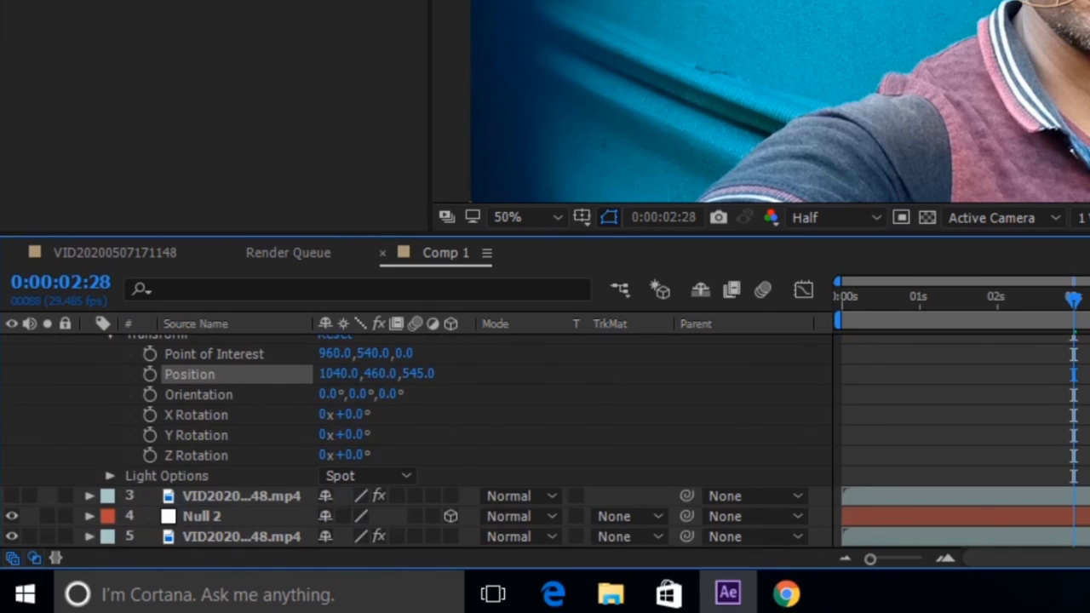
left_click(90, 516)
scroll(417, 443, "down", 5)
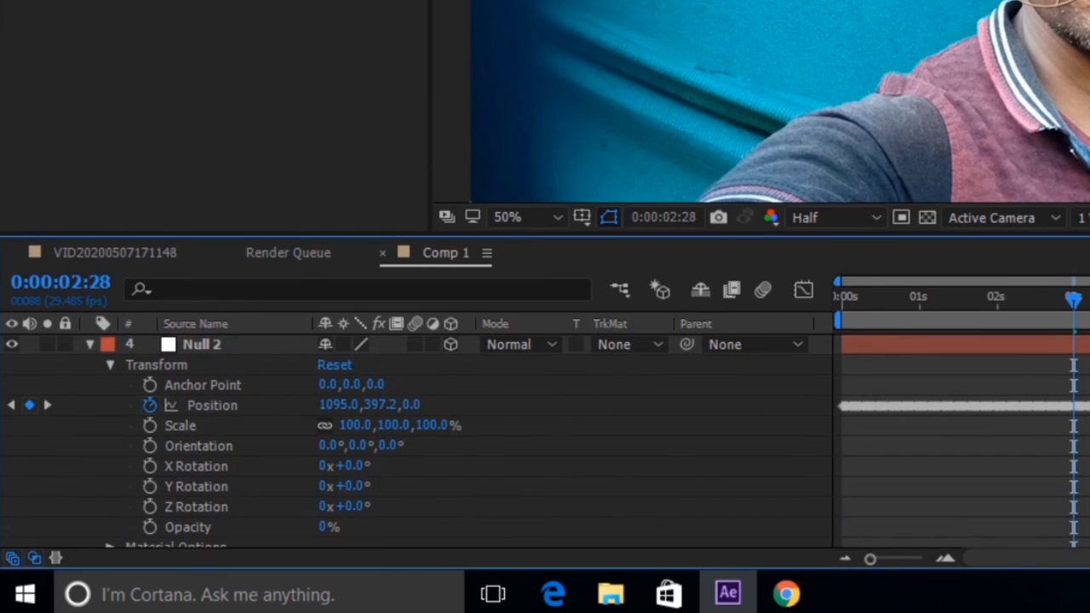
scroll(417, 443, "up", 3)
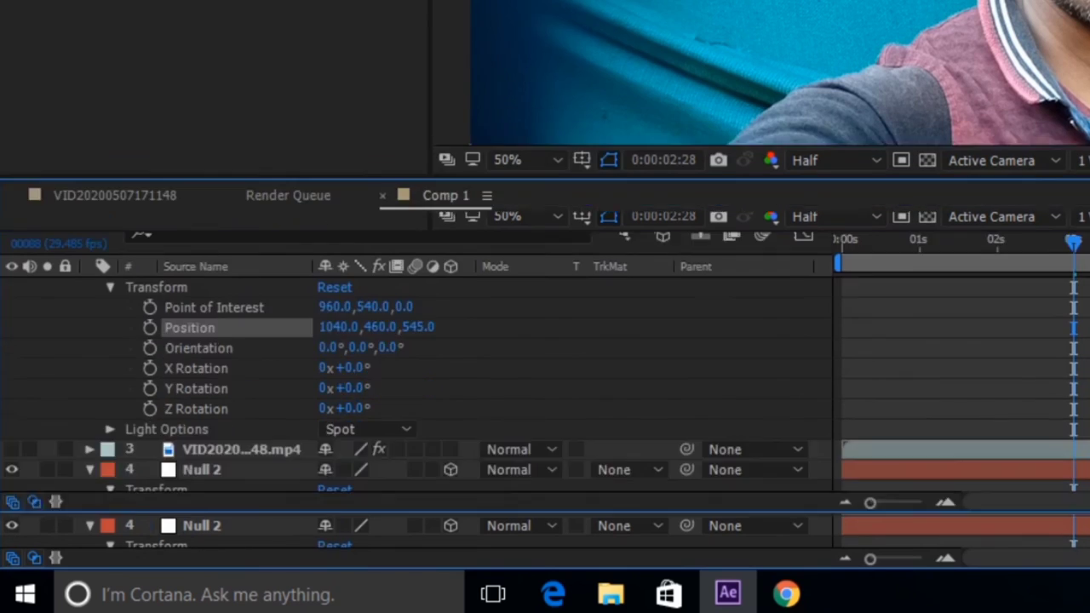
left_click_drag(545, 236, 545, 26)
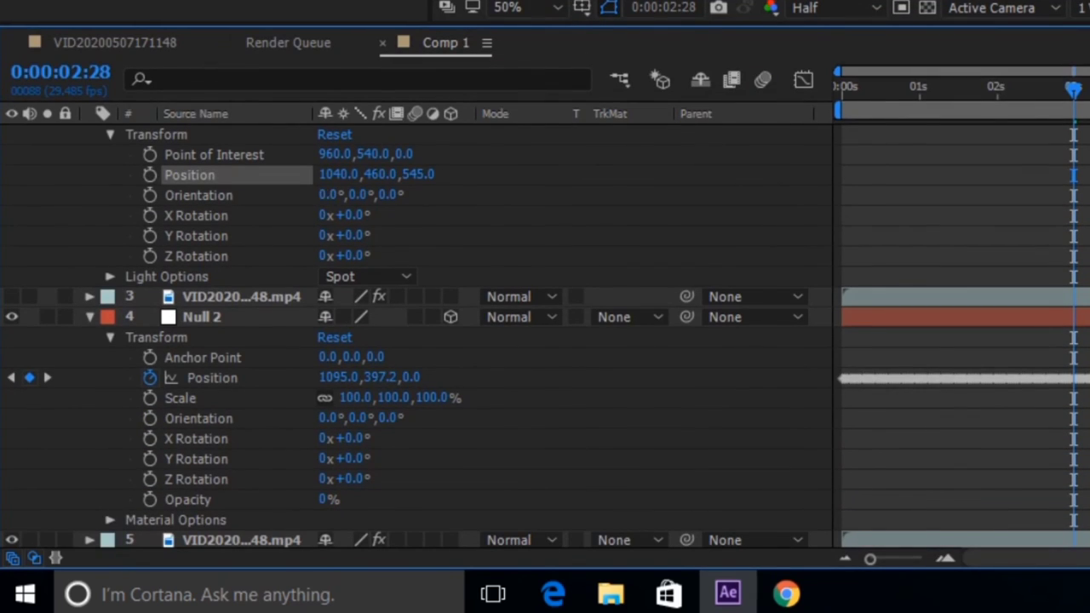
scroll(417, 340, "up", 1)
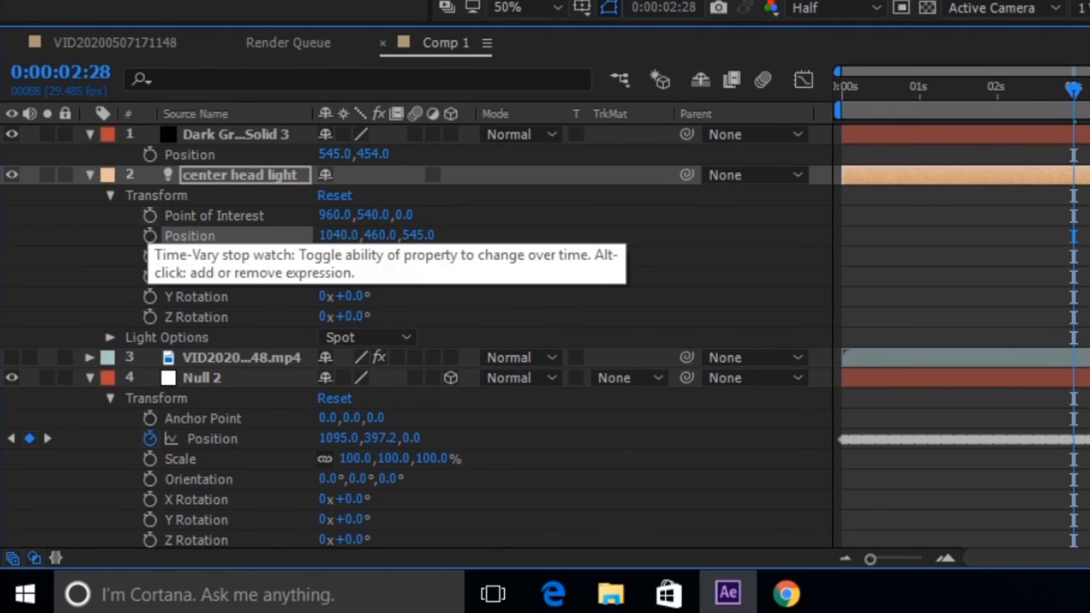
Step: Add an expression to the head light's Point of Interest and pick-whip it to Null 2's Position
left_click(150, 215, "alt")
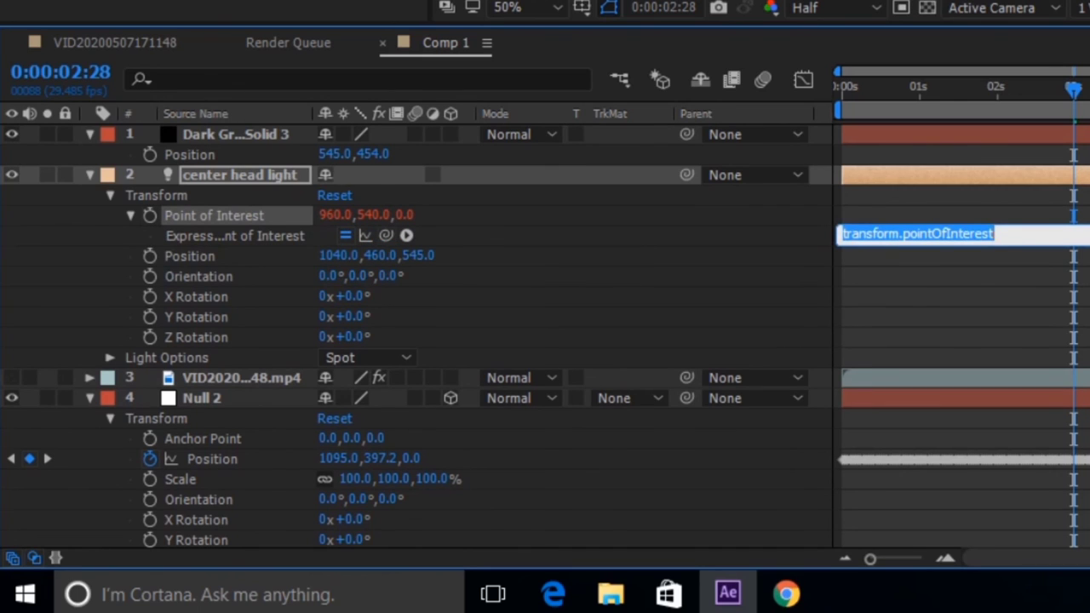
left_click(385, 235)
left_click_drag(385, 235, 218, 460)
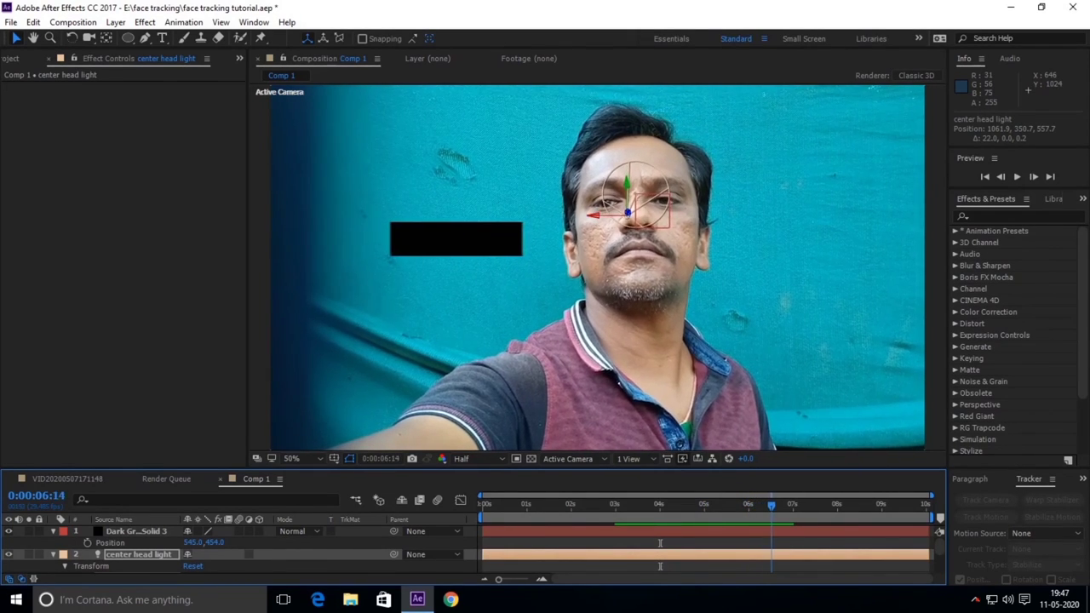
key("comma")
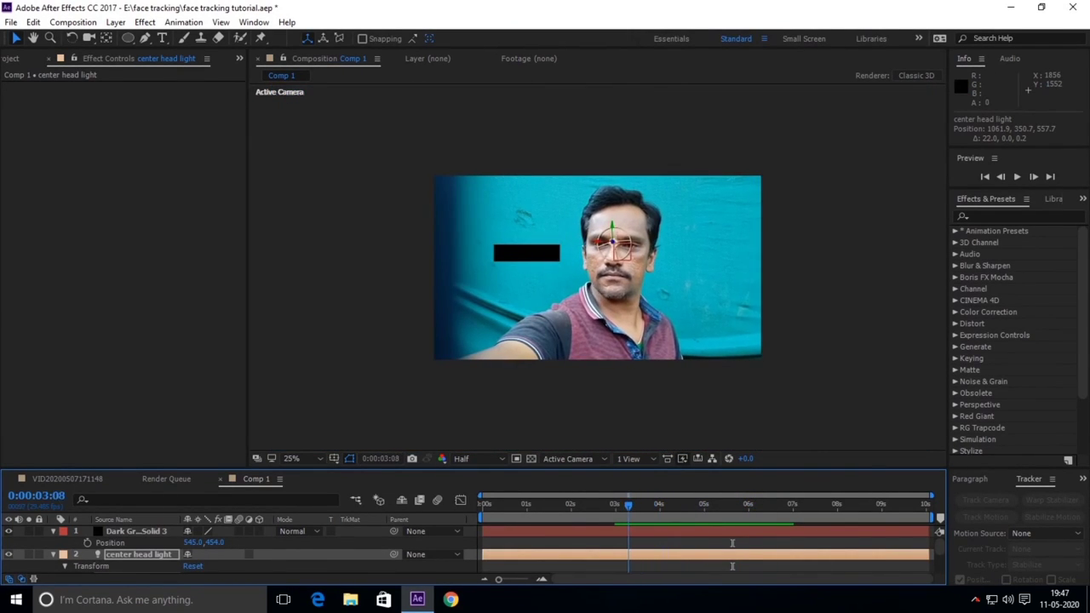
key("Page_Up")
key("Page_Up")
key("Page_Up")
key("Page_Up")
key("Page_Up")
key("Page_Up")
key("Page_Up")
key("Page_Up")
key("Page_Up")
key("Page_Up")
key("Page_Up")
key("Page_Up")
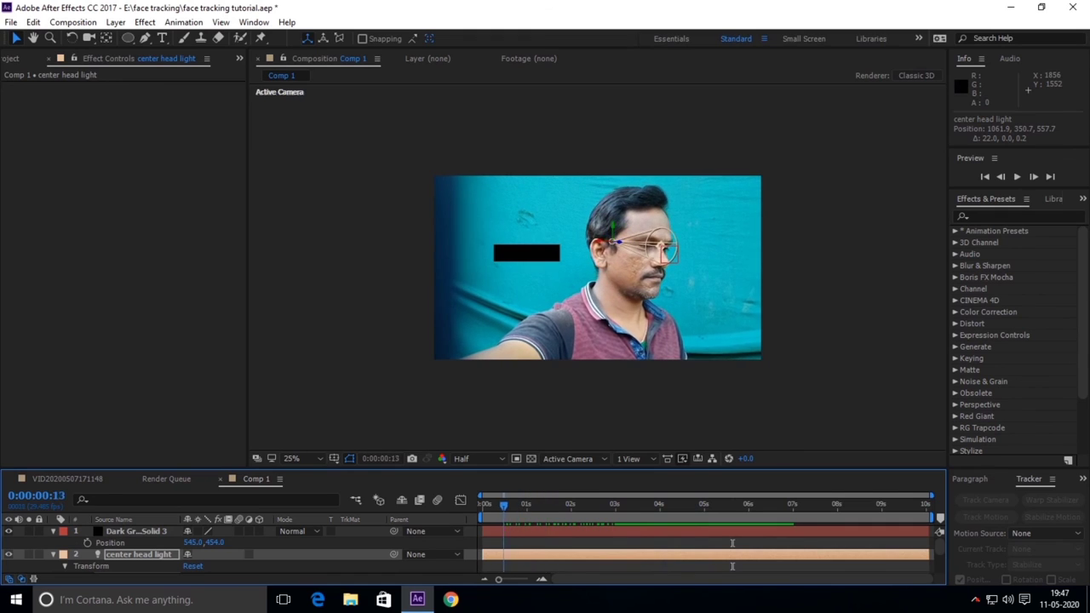
key("Page_Down")
key("Page_Down")
key("Page_Down")
key("Page_Down")
key("Page_Down")
key("Page_Down")
key("Page_Down")
key("Page_Down")
key("Page_Down")
key("Page_Down")
key("Page_Down")
key("Page_Down")
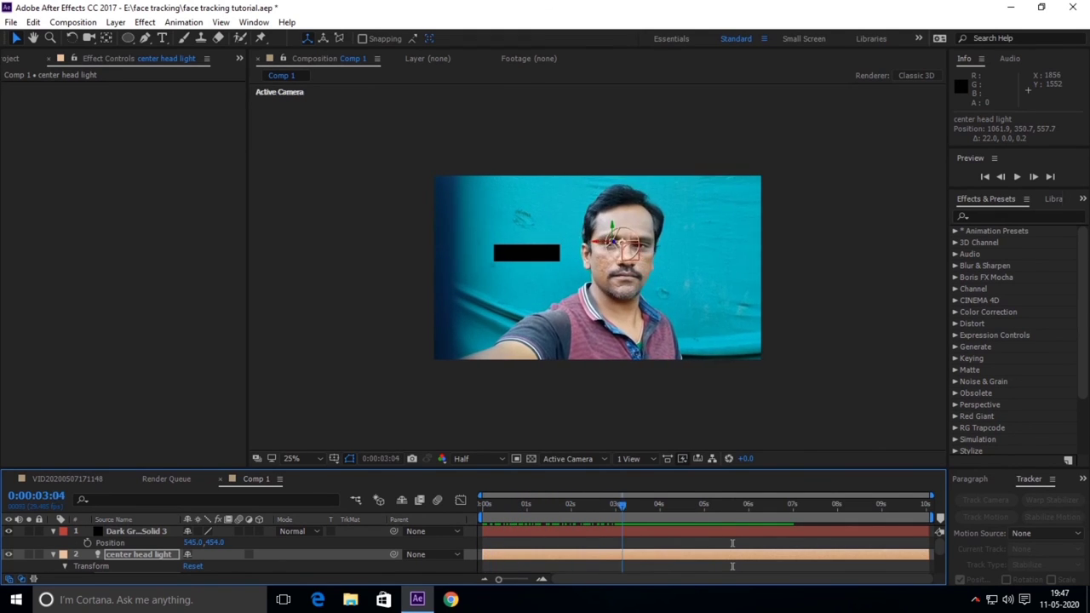
key("Page_Down")
key("Page_Down")
key("Page_Down")
key("Page_Down")
key("Page_Down")
key("Page_Down")
key("Page_Down")
key("Page_Down")
key("Page_Down")
key("Page_Down")
key("Page_Down")
key("Page_Down")
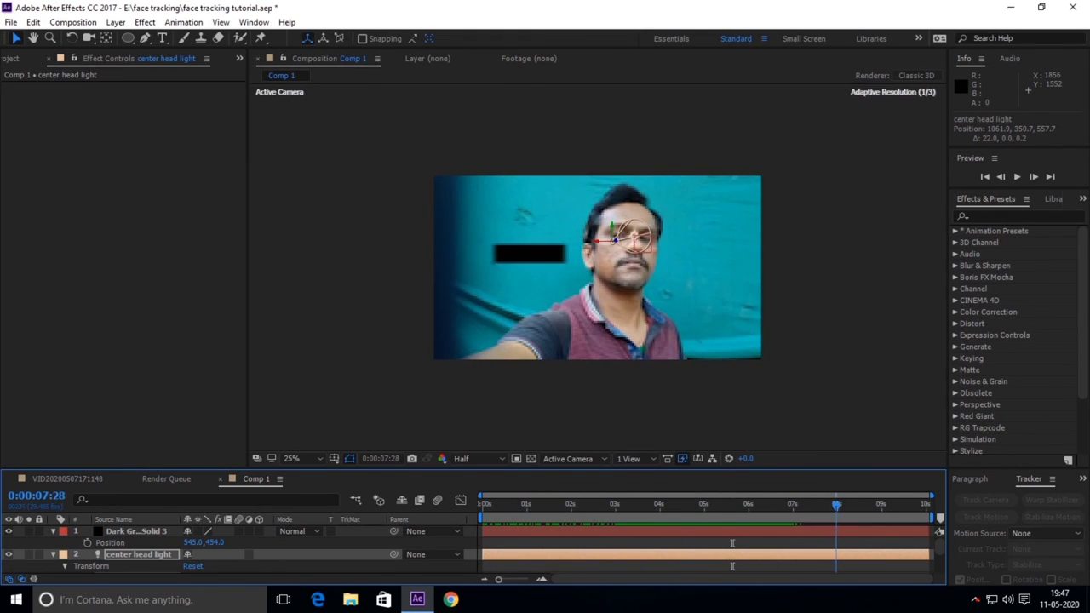
key("Page_Up")
key("Page_Up")
key("Page_Up")
key("Page_Up")
key("Page_Up")
key("Page_Up")
key("Page_Up")
key("Page_Up")
key("Page_Up")
key("Page_Up")
key("Page_Up")
key("Page_Up")
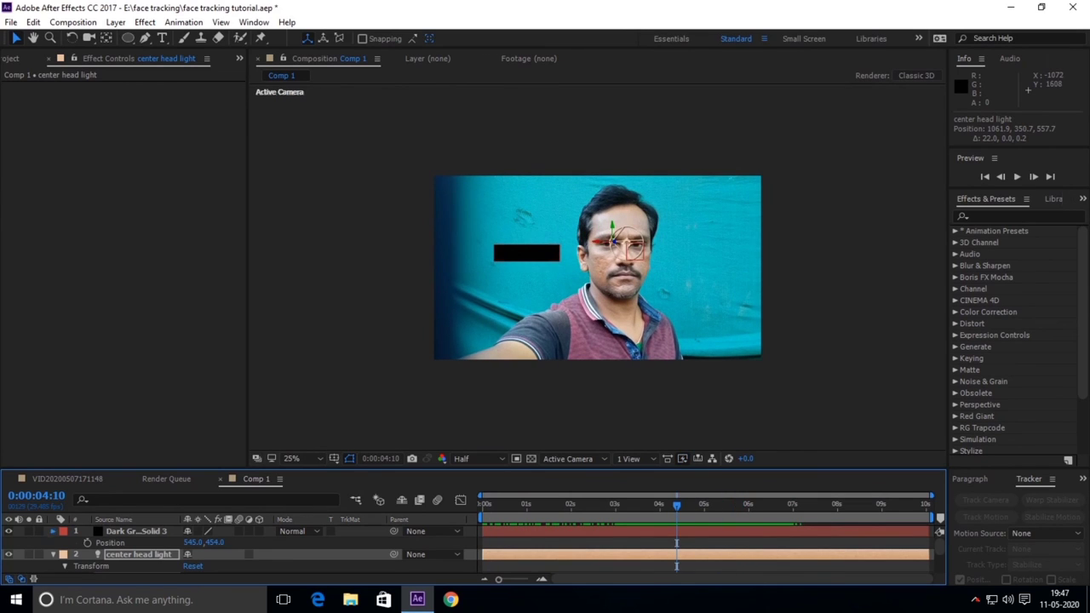
key("ctrl+grave")
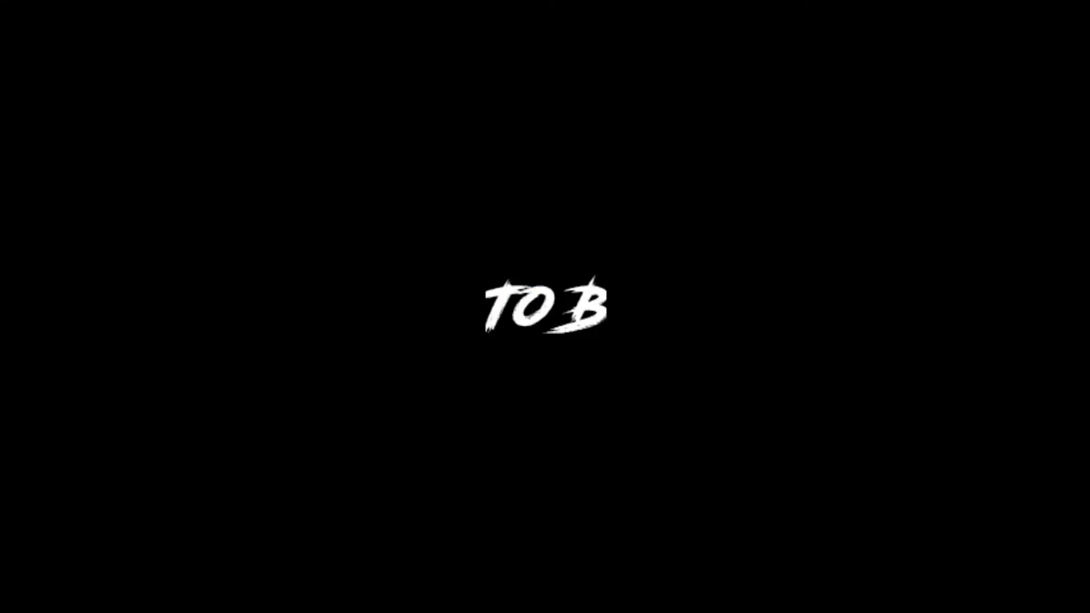